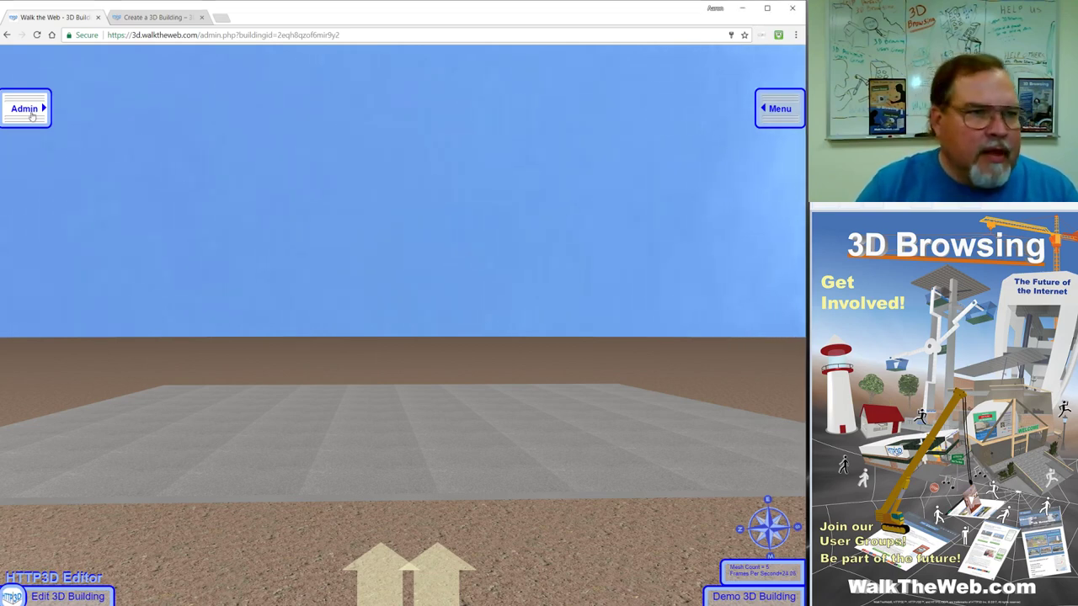
# From the Admin menu, open Edit 3D Building to reach the building block options
pyautogui.click(31, 116)
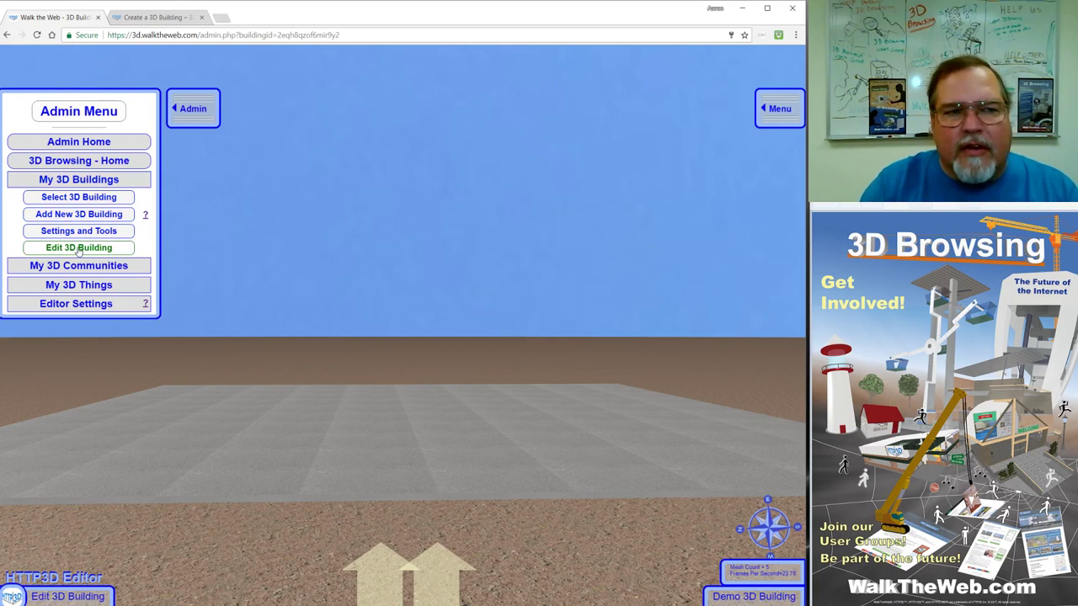
pyautogui.click(79, 248)
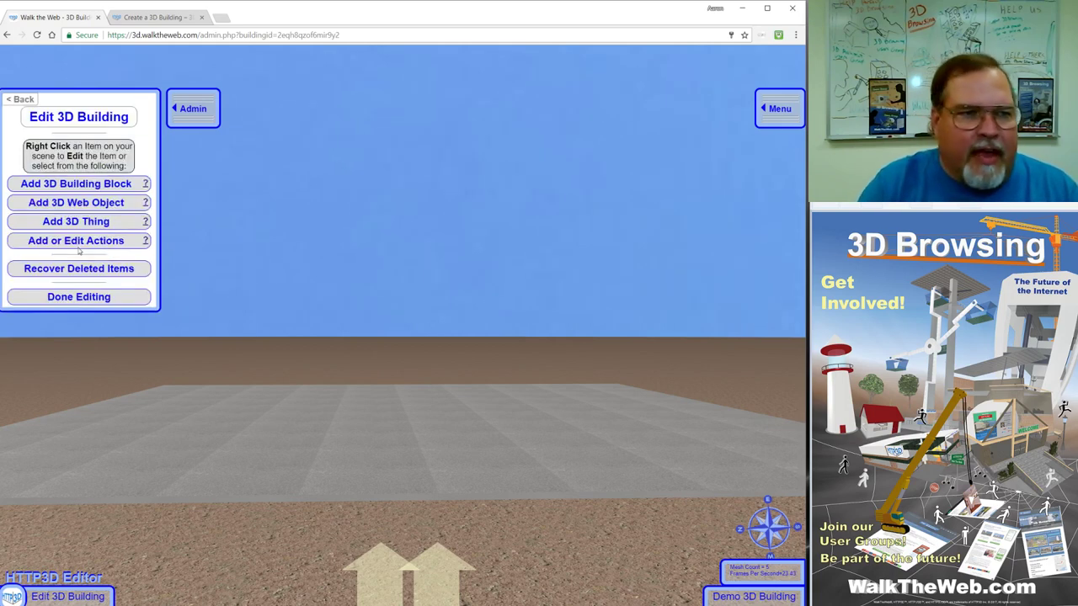
pyautogui.click(118, 187)
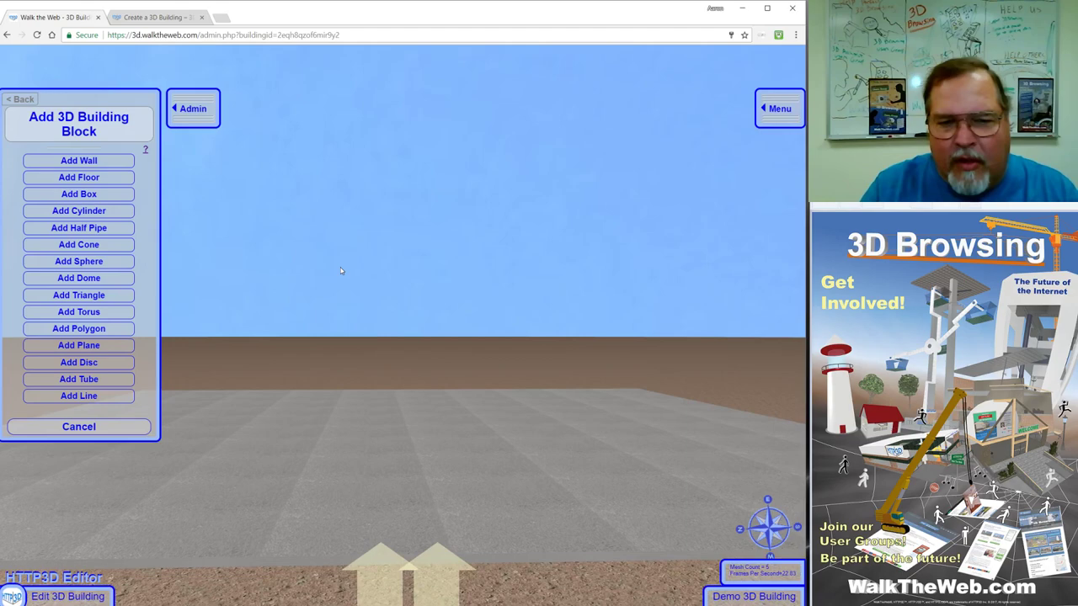
# Approach the foundation and add a textured 10×10×10 box at Z 2, X -28, Y 12
pyautogui.moveTo(340, 271); pyautogui.dragTo(341, 295)
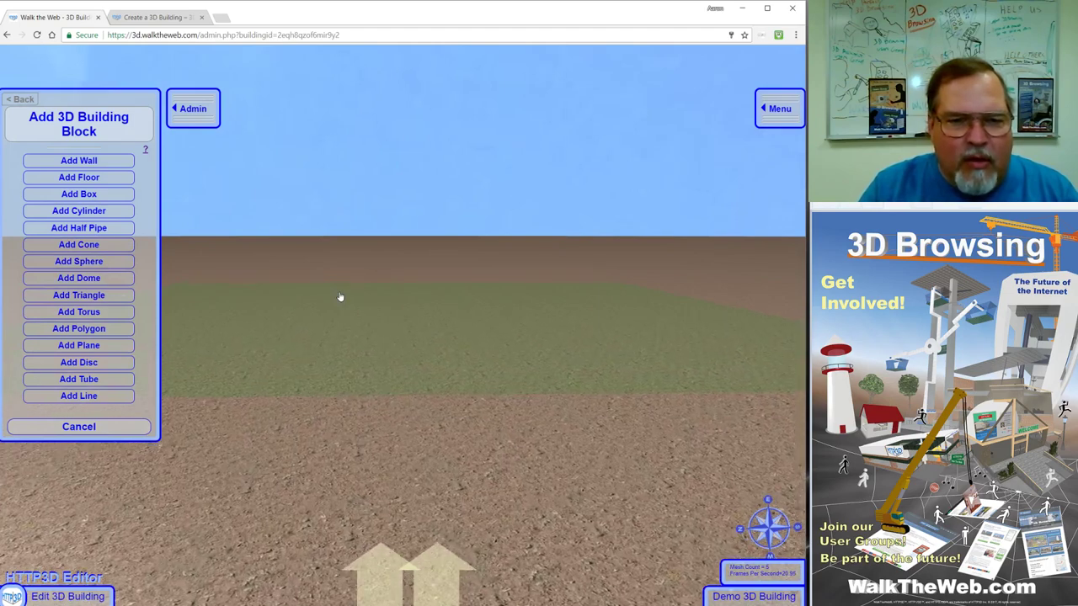
pyautogui.press('Up')
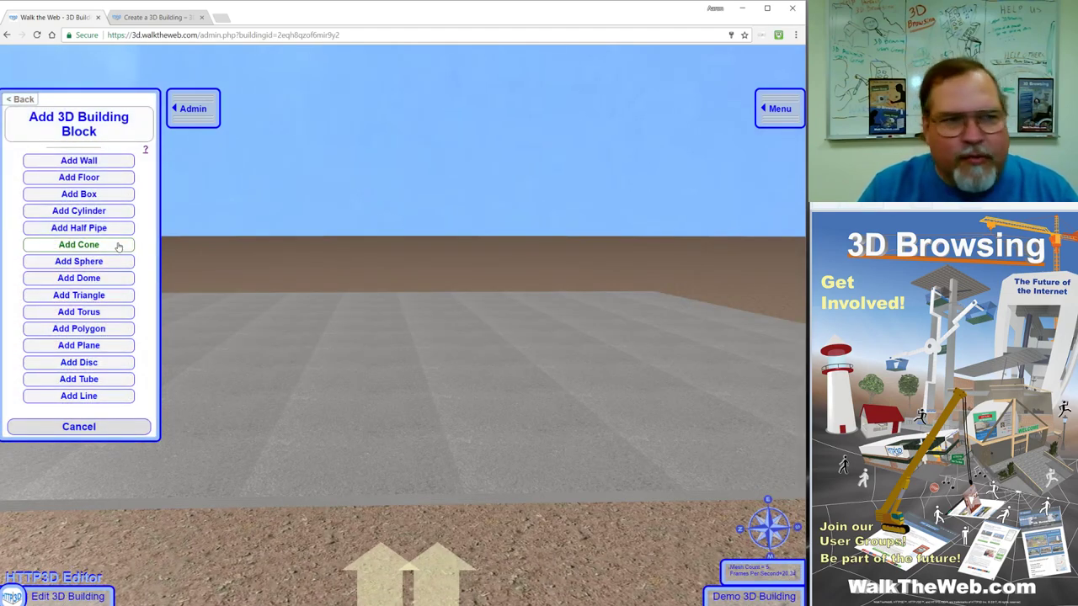
pyautogui.click(96, 194)
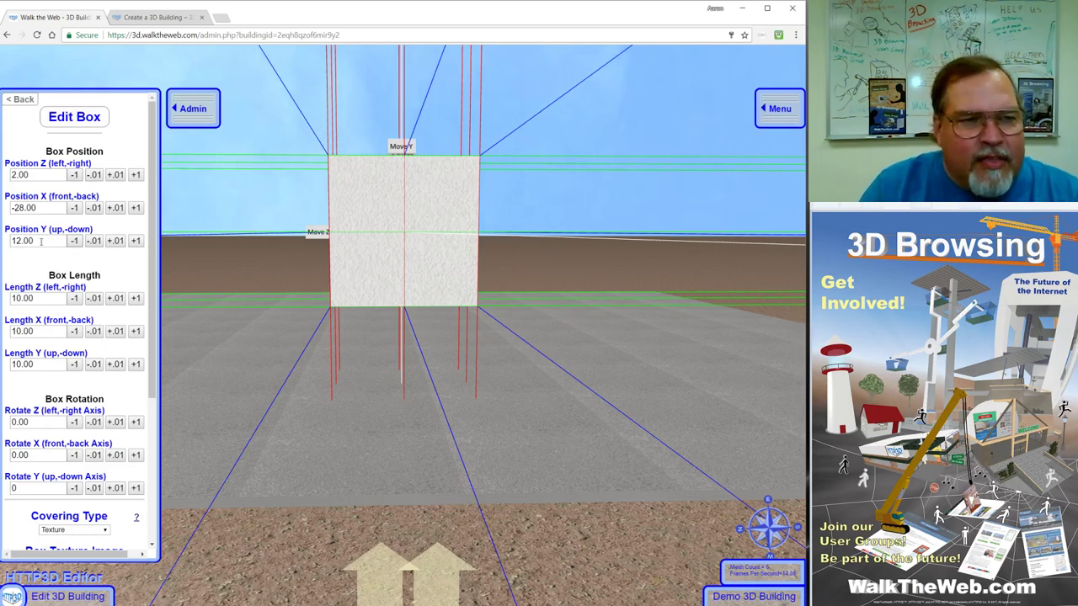
# Enter Position Y values of 10 and then 11 for the box
pyautogui.doubleClick(38, 242)
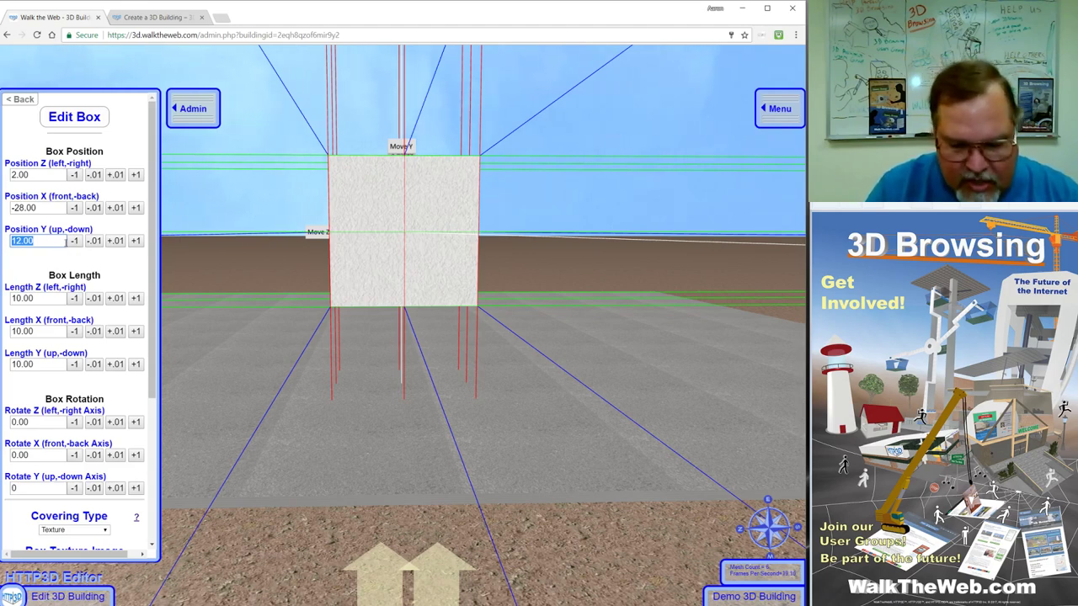
pyautogui.write('10')
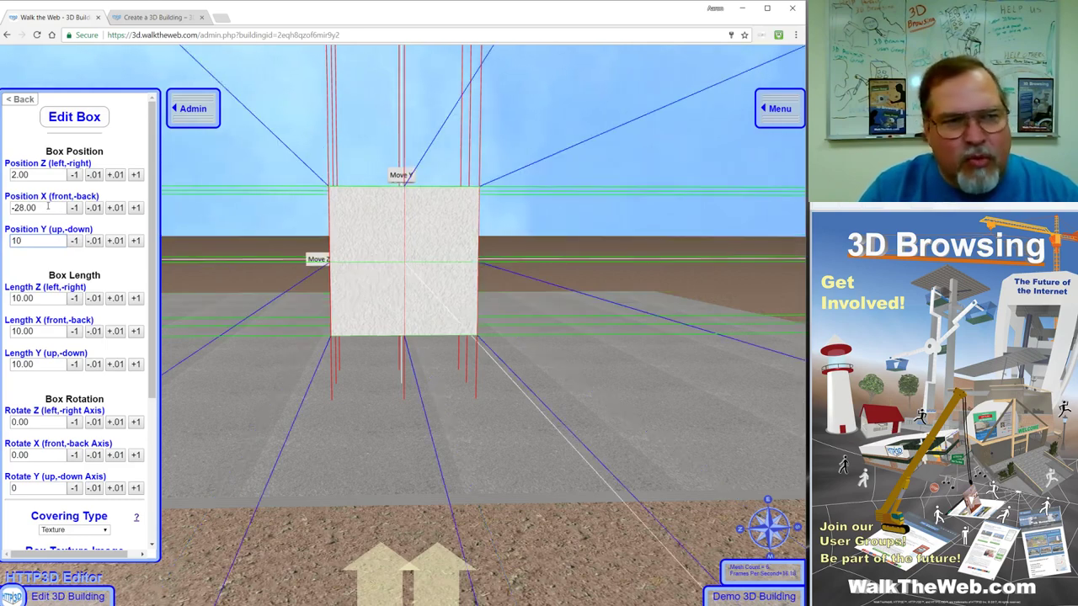
pyautogui.click(48, 205)
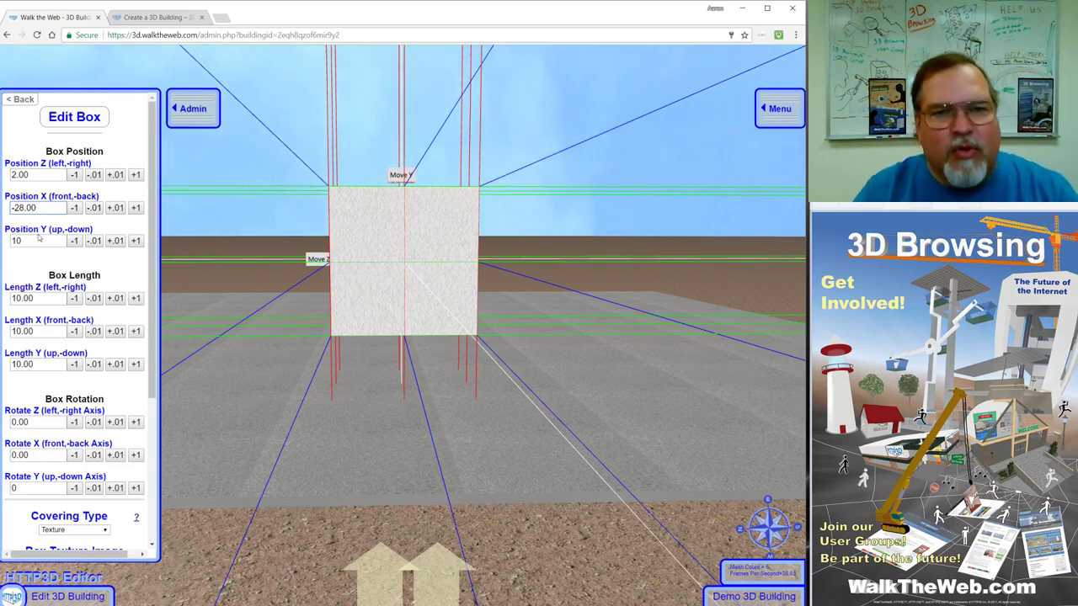
pyautogui.doubleClick(12, 240)
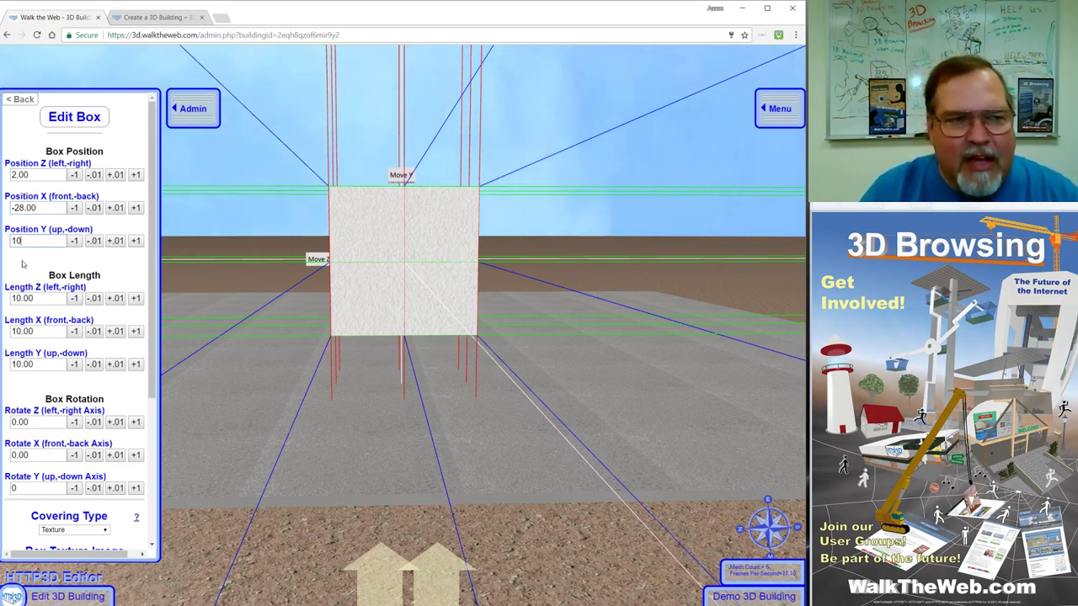
pyautogui.write('11')
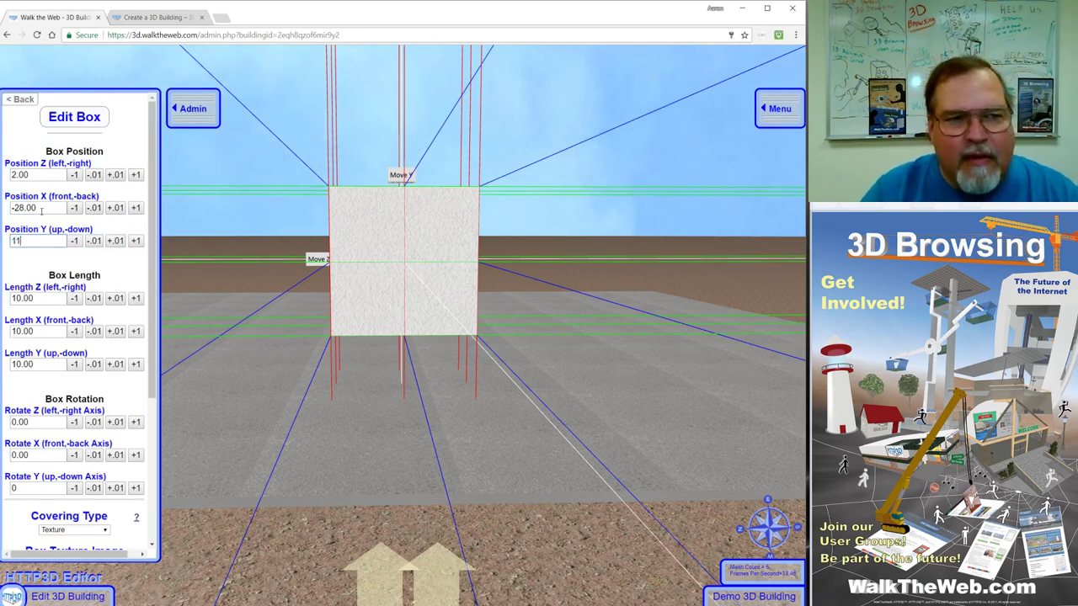
pyautogui.click(40, 208)
pyautogui.click(39, 208)
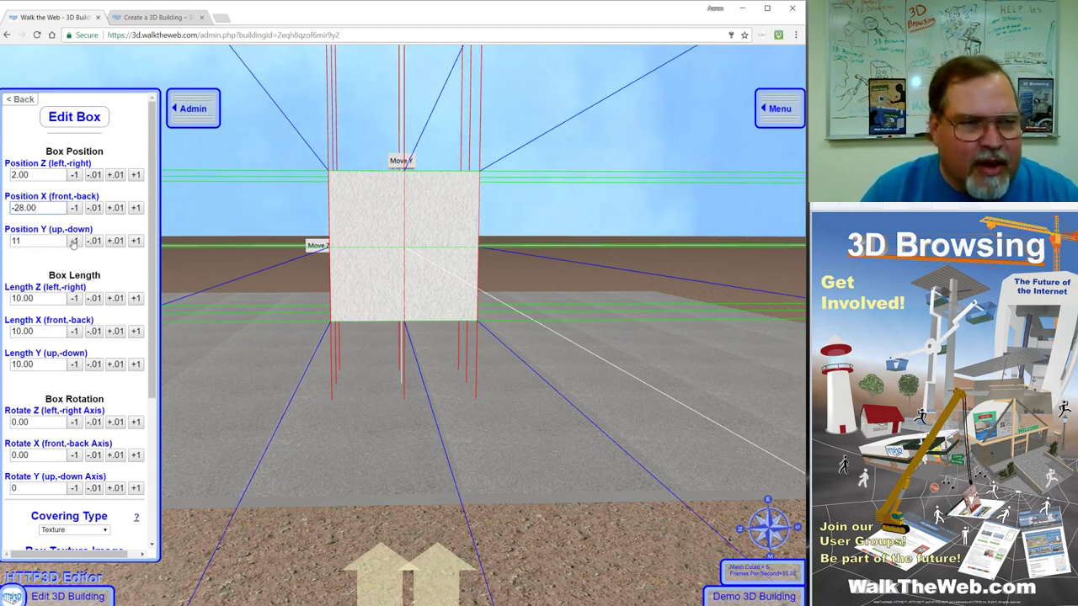
pyautogui.click(52, 241)
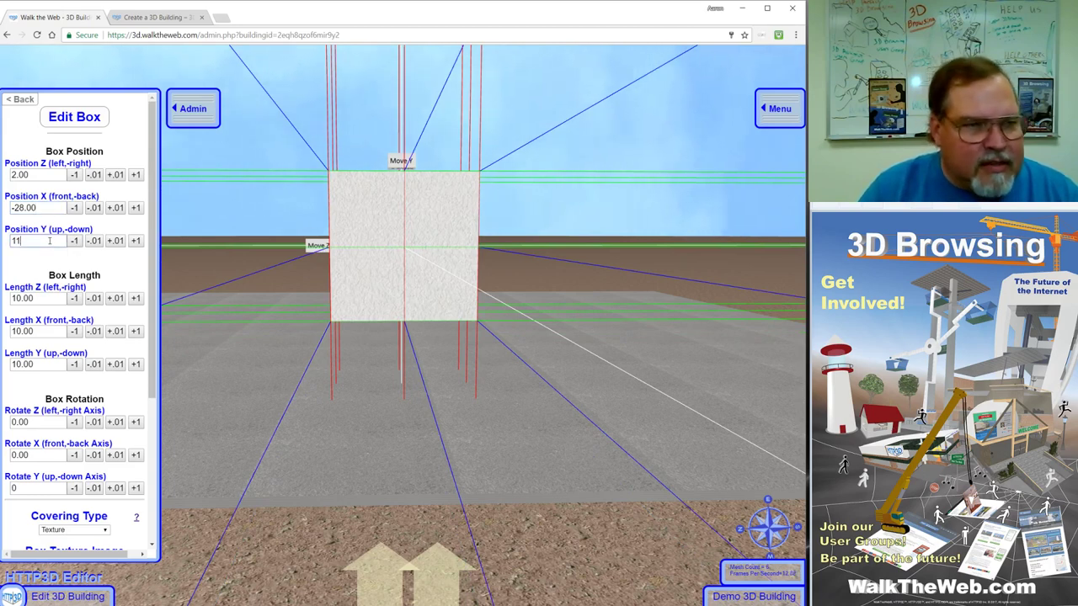
# Nudge the box's Position Y in whole units down toward the foundation
pyautogui.click(135, 241)
pyautogui.click(135, 241)
pyautogui.click(136, 241)
pyautogui.click(135, 240)
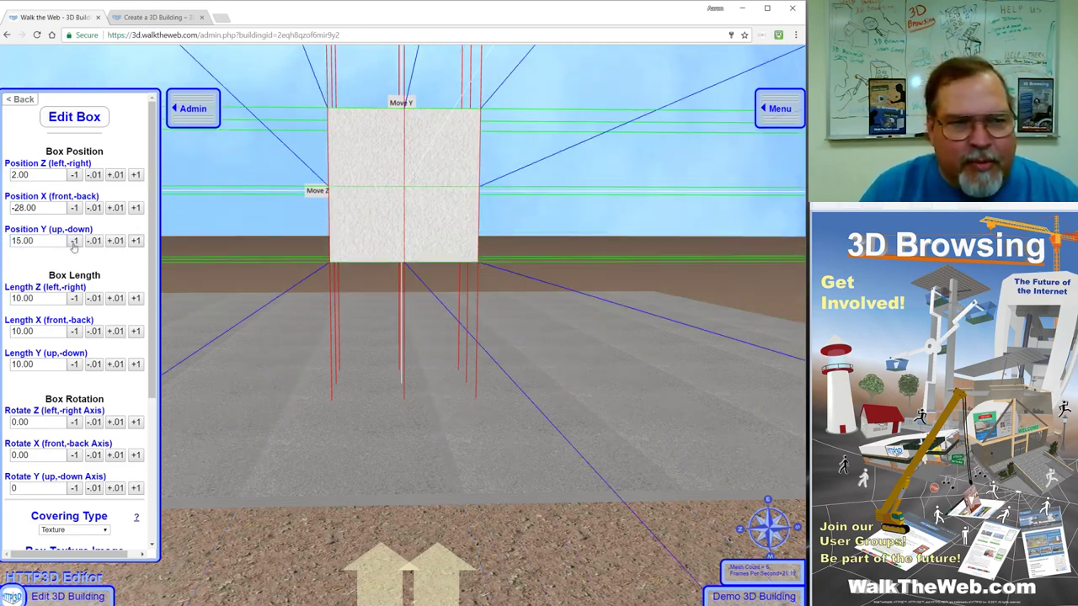
pyautogui.click(74, 241)
pyautogui.click(74, 241)
pyautogui.click(74, 241)
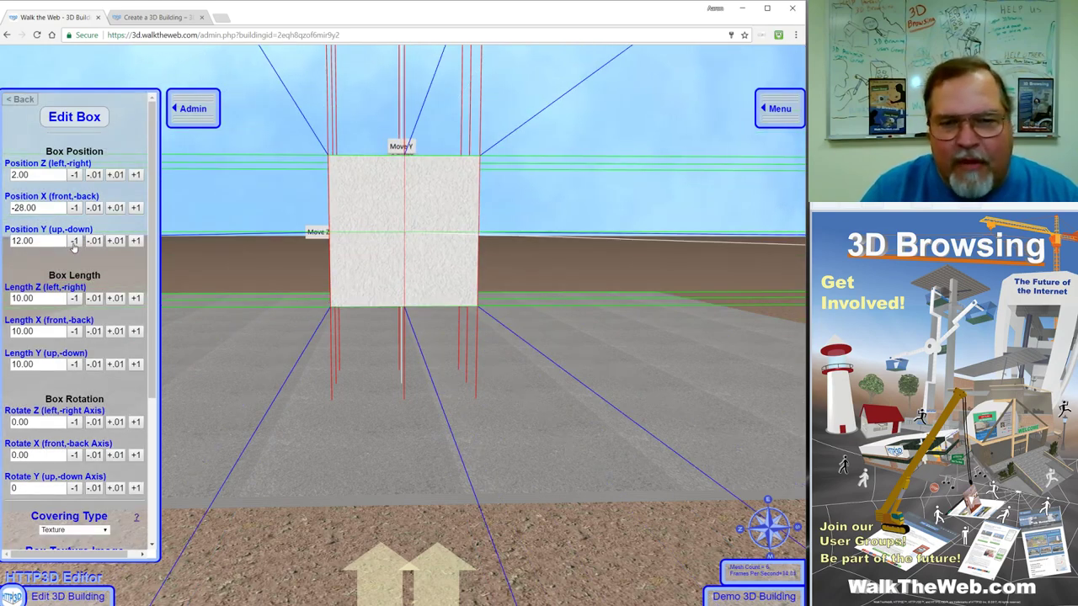
pyautogui.click(74, 241)
pyautogui.click(74, 240)
pyautogui.click(74, 240)
pyautogui.click(74, 241)
pyautogui.click(74, 241)
pyautogui.click(74, 241)
pyautogui.click(74, 241)
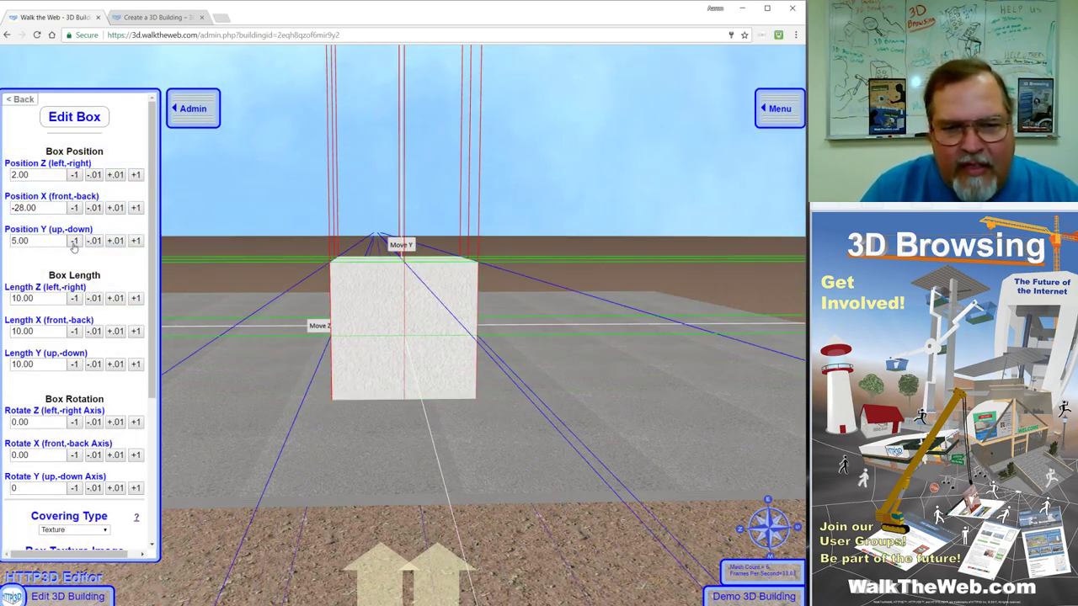
pyautogui.click(136, 242)
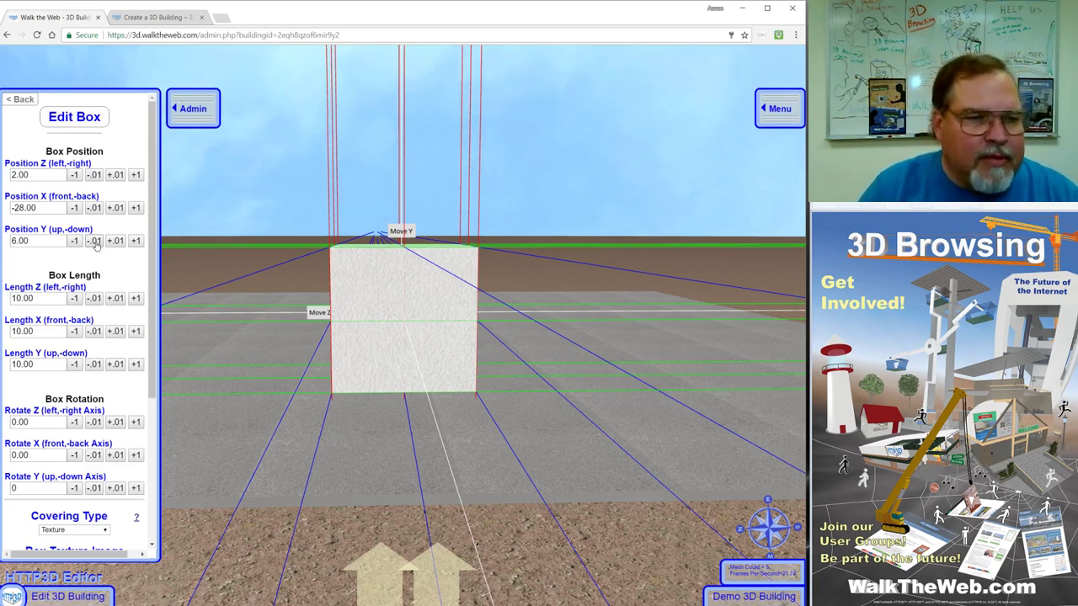
# Fine-tune Position Y in hundredths until it reads 5.50
pyautogui.click(94, 240)
pyautogui.click(95, 241)
pyautogui.click(94, 241)
pyautogui.click(94, 241)
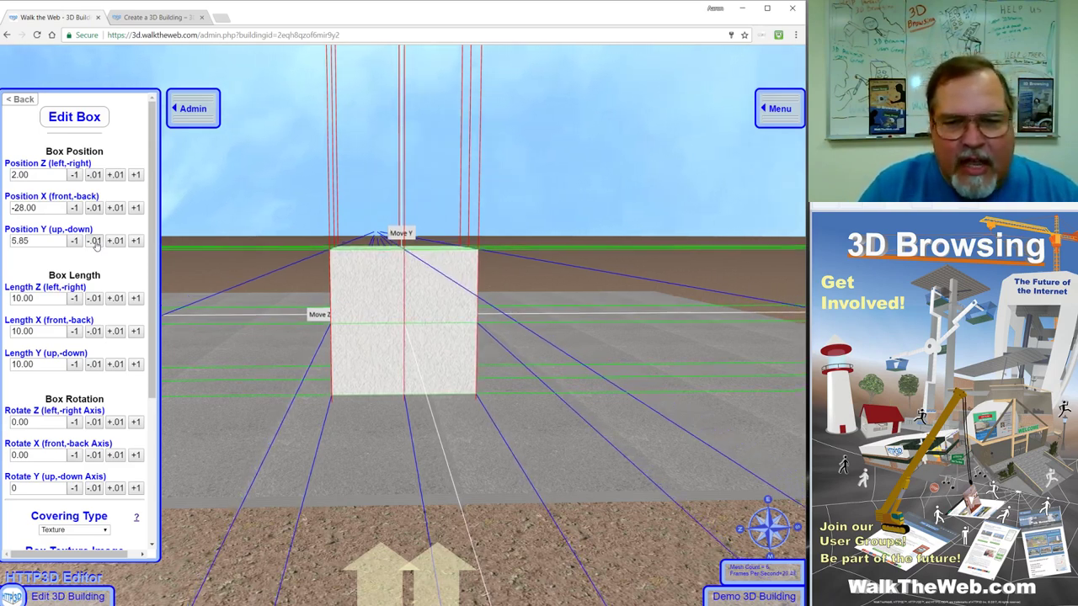
pyautogui.click(95, 241)
pyautogui.click(95, 241)
pyautogui.click(94, 241)
pyautogui.click(94, 240)
pyautogui.click(95, 240)
pyautogui.click(95, 240)
pyautogui.click(94, 241)
pyautogui.click(95, 241)
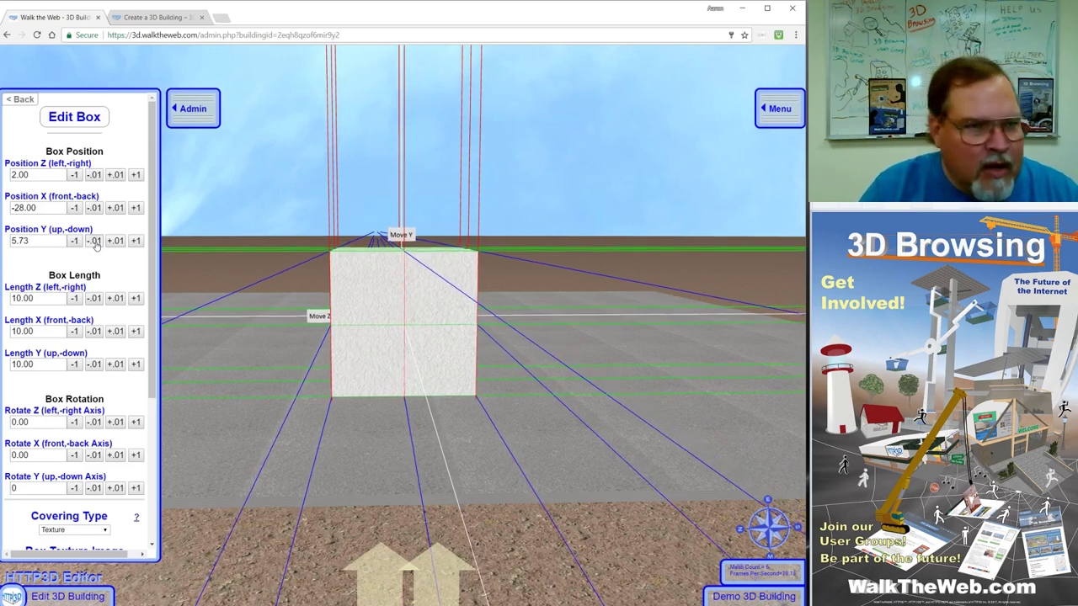
pyautogui.click(95, 241)
pyautogui.click(95, 241)
pyautogui.click(95, 240)
pyautogui.click(95, 240)
pyautogui.click(95, 241)
pyautogui.click(95, 241)
pyautogui.click(95, 241)
pyautogui.click(96, 241)
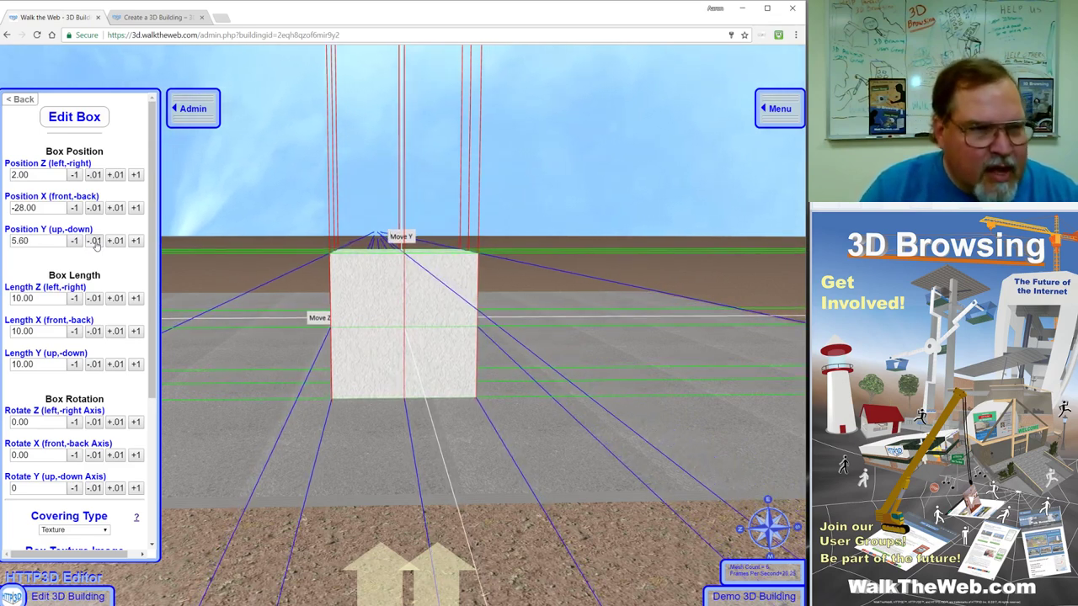
pyautogui.click(95, 240)
pyautogui.click(95, 240)
pyautogui.click(95, 241)
pyautogui.click(95, 241)
pyautogui.click(95, 241)
pyautogui.click(95, 241)
pyautogui.click(96, 241)
pyautogui.click(95, 240)
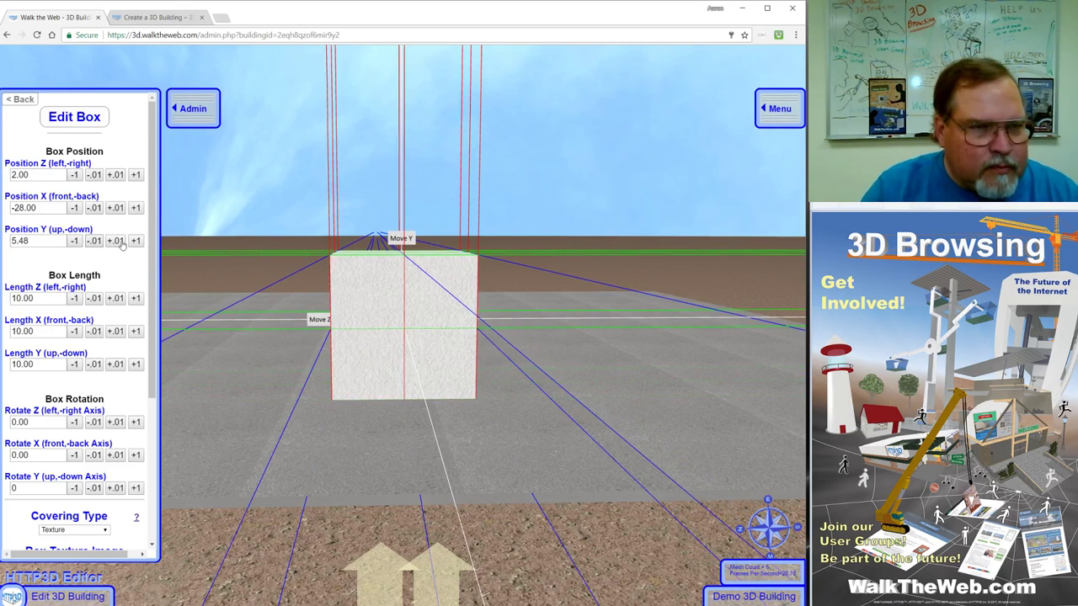
pyautogui.click(121, 241)
pyautogui.click(121, 242)
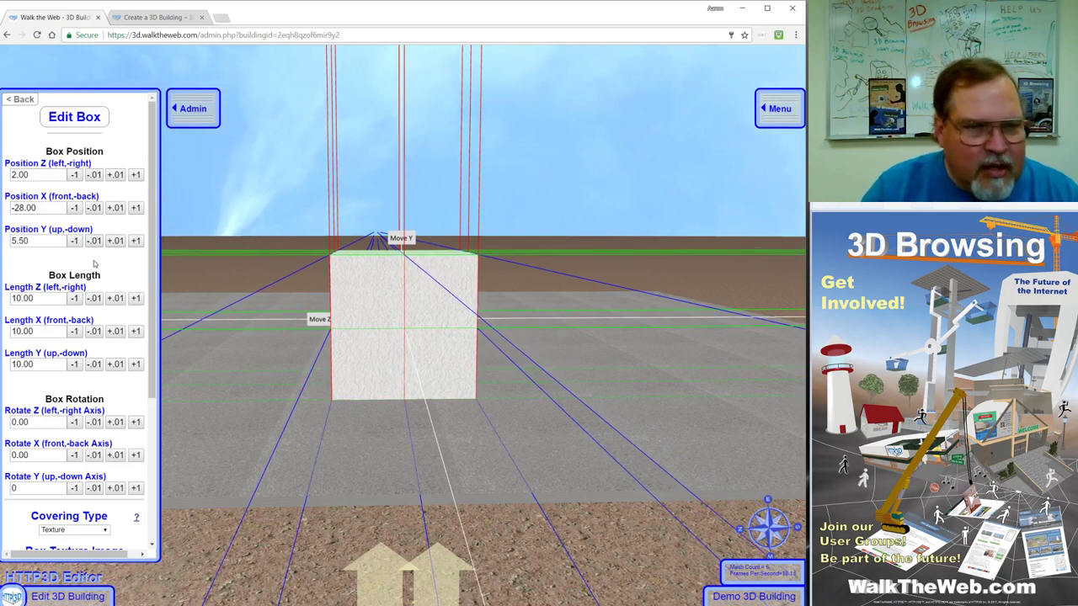
# Move the box to Position X -48.00, then select it in the scene
pyautogui.click(74, 207)
pyautogui.click(74, 208)
pyautogui.click(74, 208)
pyautogui.click(74, 208)
pyautogui.click(74, 207)
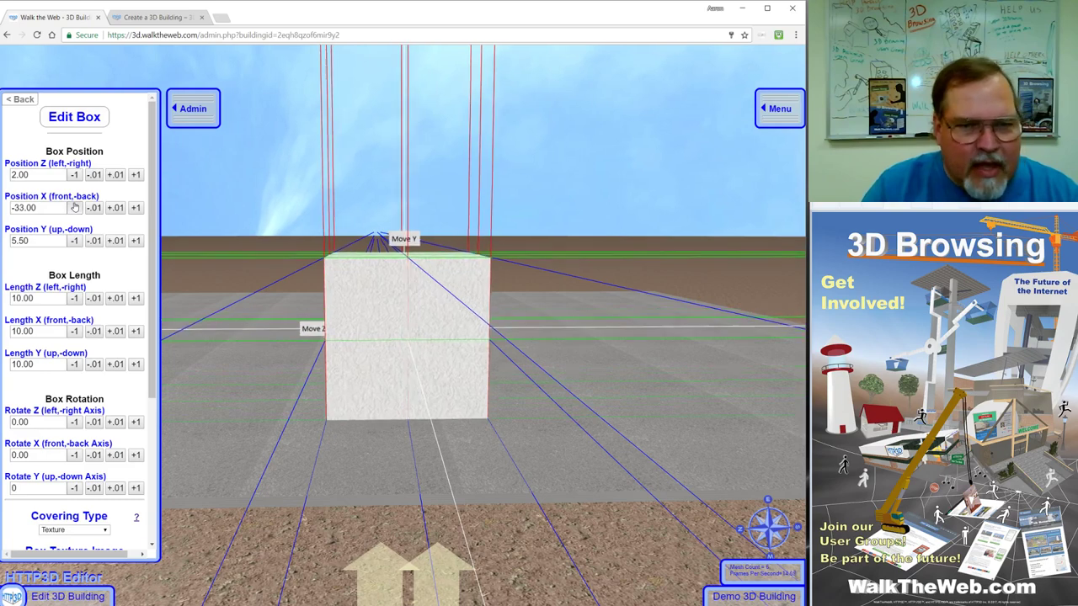
pyautogui.click(74, 208)
pyautogui.click(74, 208)
pyautogui.click(74, 208)
pyautogui.click(74, 208)
pyautogui.click(74, 208)
pyautogui.click(74, 208)
pyautogui.click(74, 207)
pyautogui.click(74, 208)
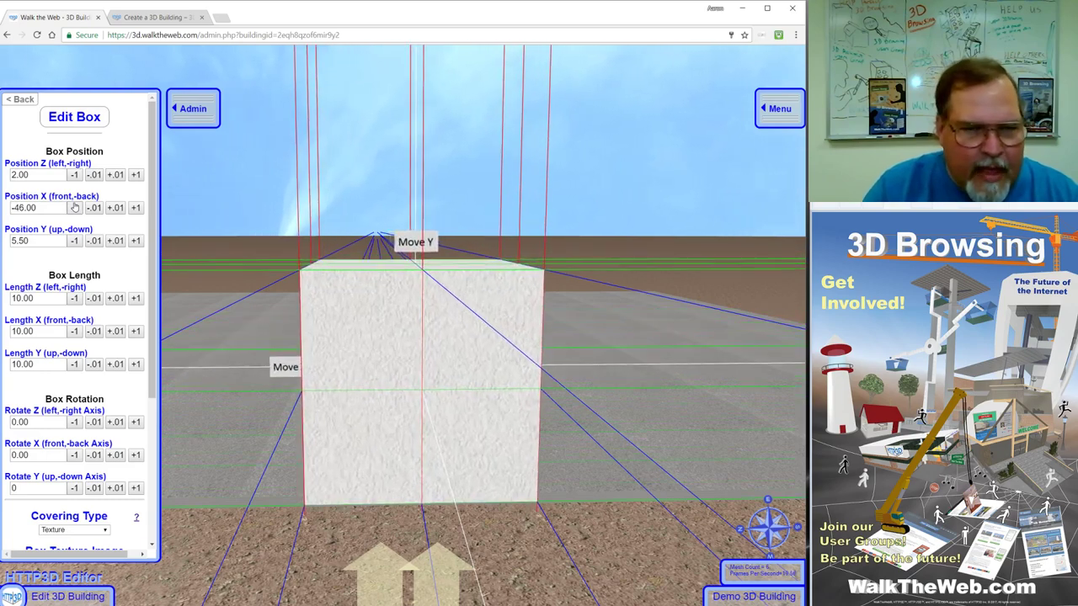
pyautogui.click(74, 208)
pyautogui.click(74, 208)
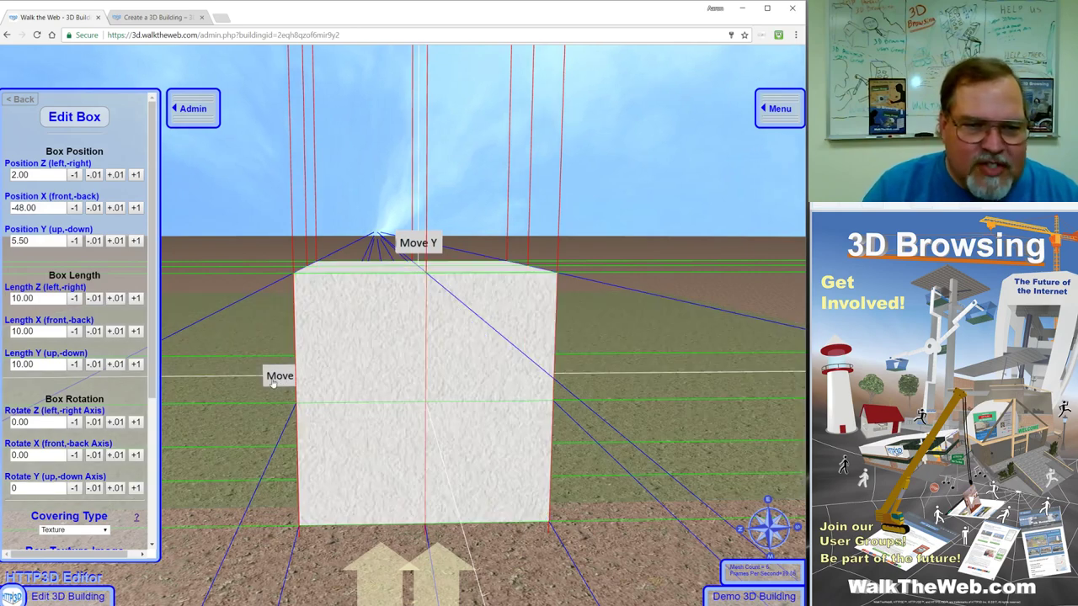
pyautogui.click(378, 388)
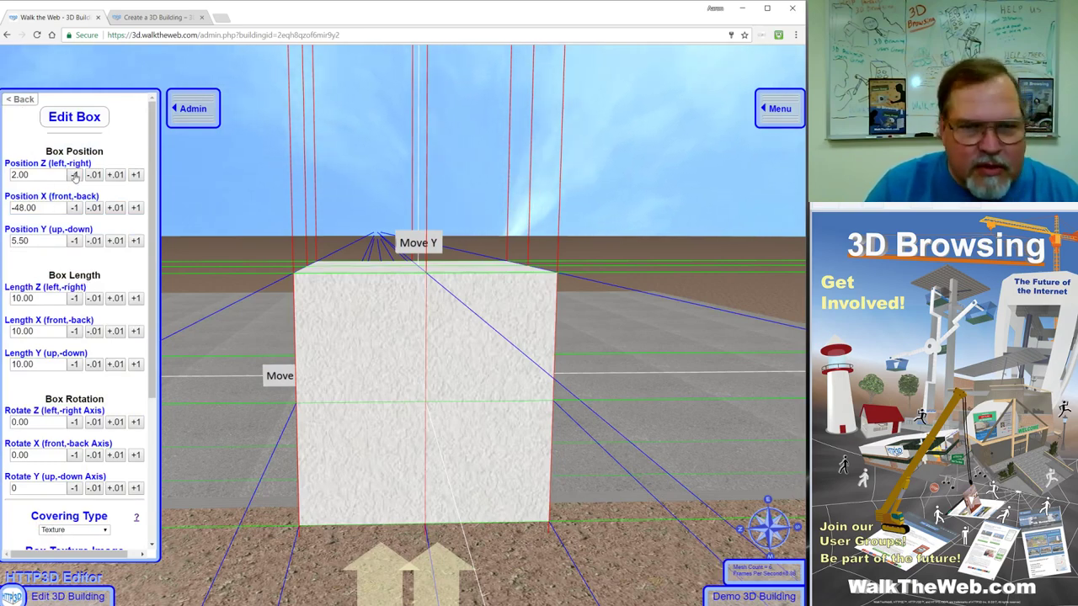
# Center the box at Z 0.00, thin Length X to 1.00 and raise Length Y to 20.00
pyautogui.click(75, 174)
pyautogui.click(74, 174)
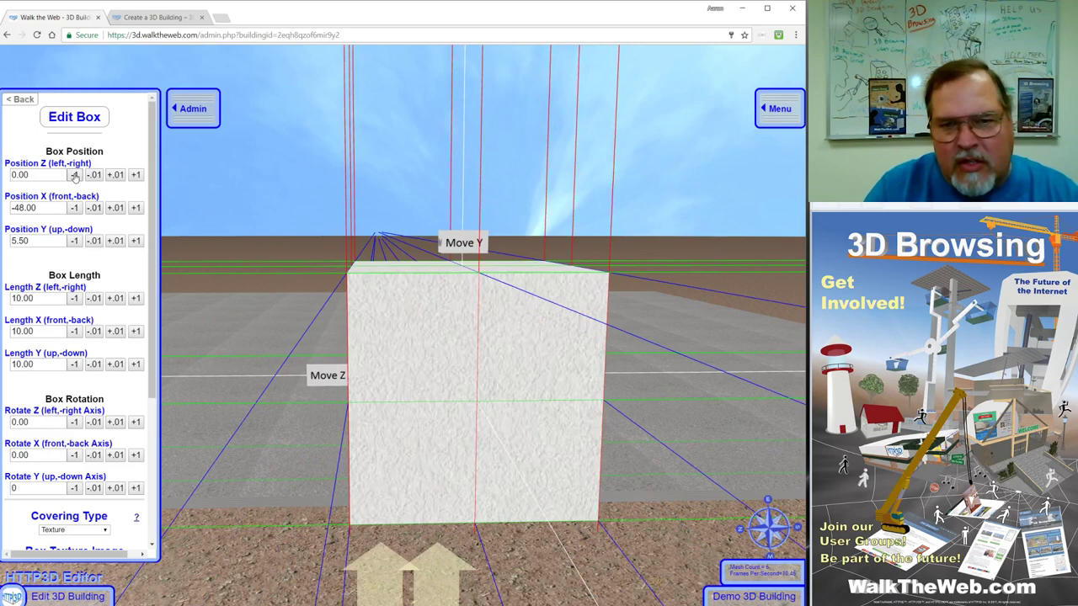
pyautogui.click(73, 332)
pyautogui.click(73, 331)
pyautogui.click(73, 332)
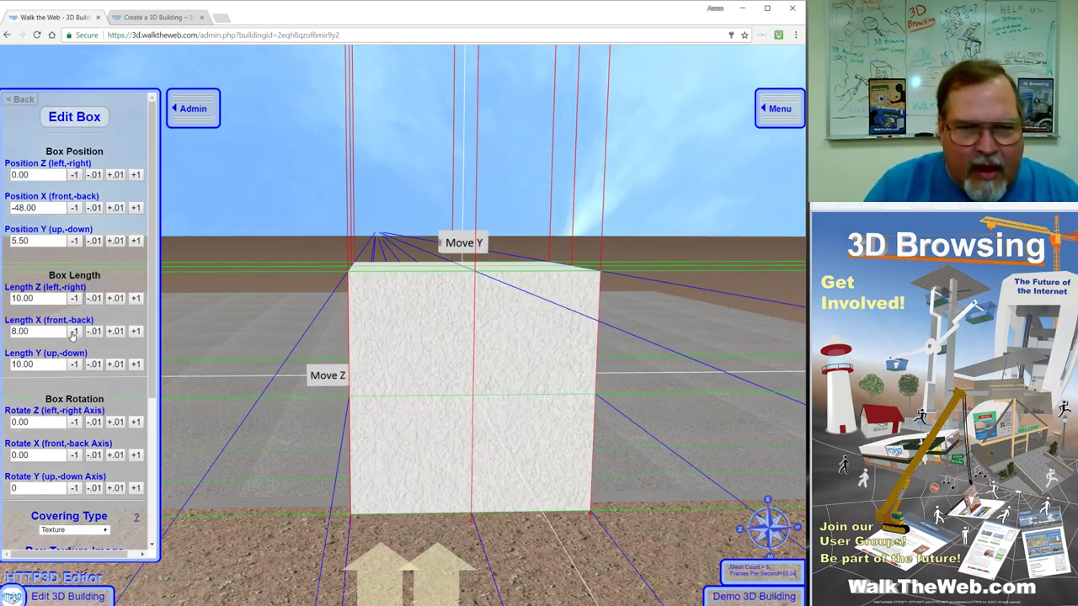
pyautogui.click(73, 332)
pyautogui.click(73, 332)
pyautogui.click(73, 332)
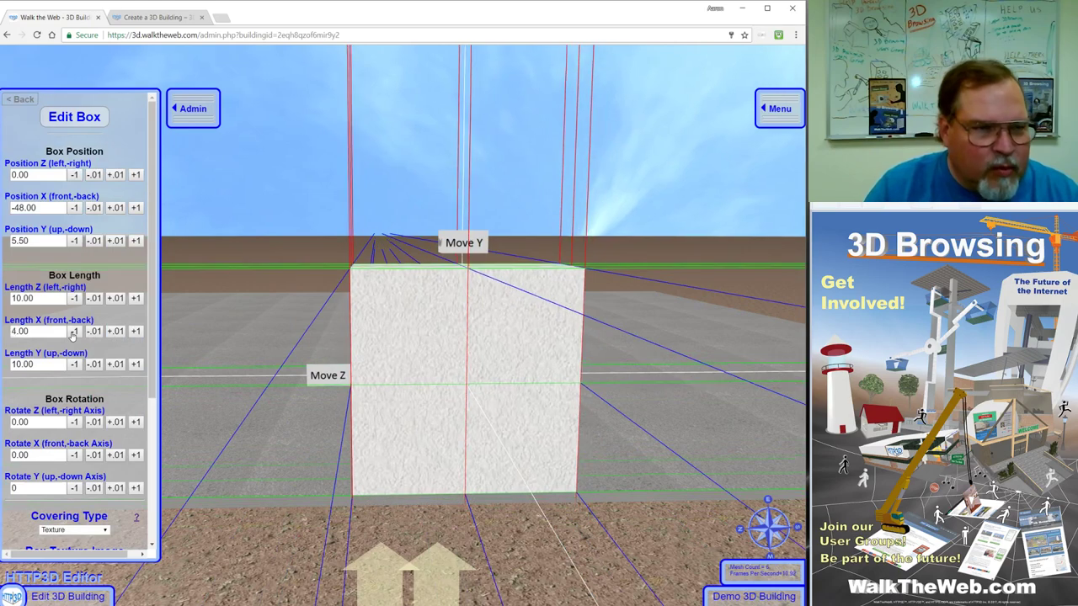
pyautogui.click(74, 332)
pyautogui.click(74, 331)
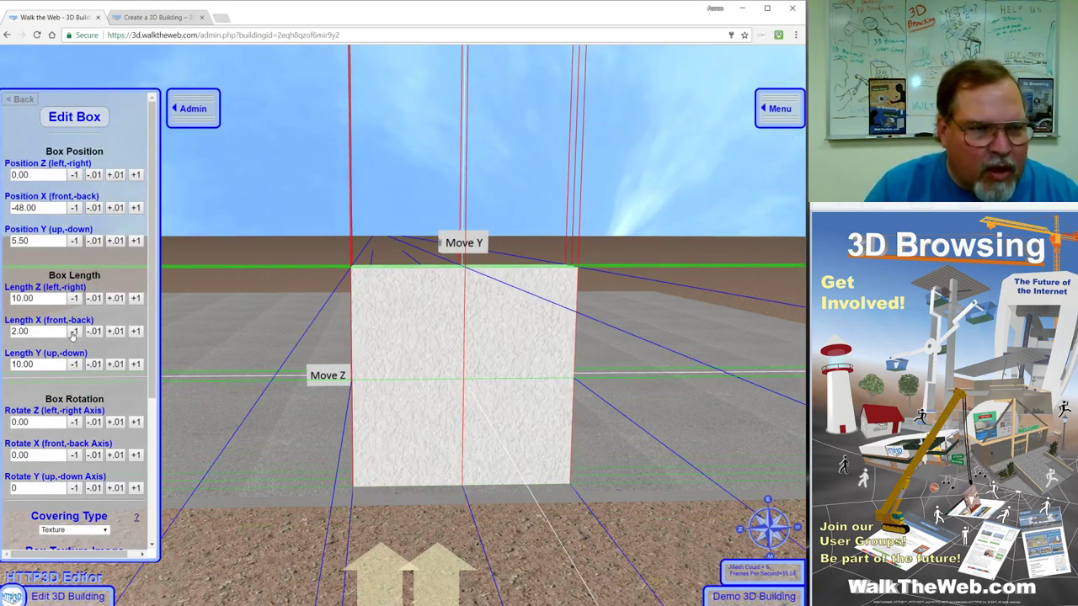
pyautogui.click(74, 331)
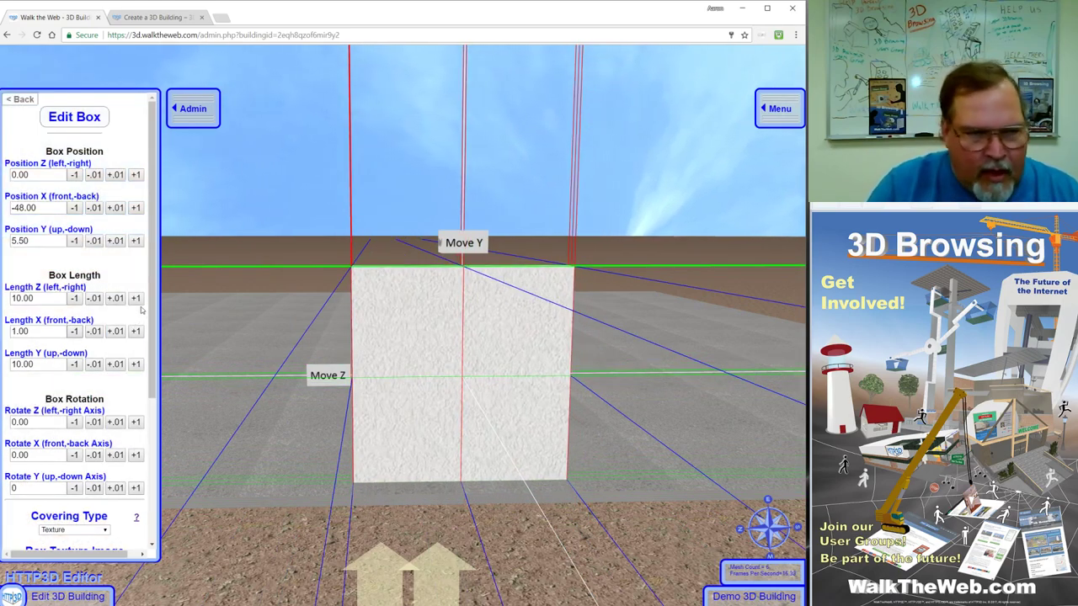
pyautogui.click(136, 364)
pyautogui.click(136, 364)
pyautogui.click(136, 363)
pyautogui.click(136, 364)
pyautogui.click(136, 363)
pyautogui.click(135, 364)
pyautogui.click(136, 363)
pyautogui.click(135, 364)
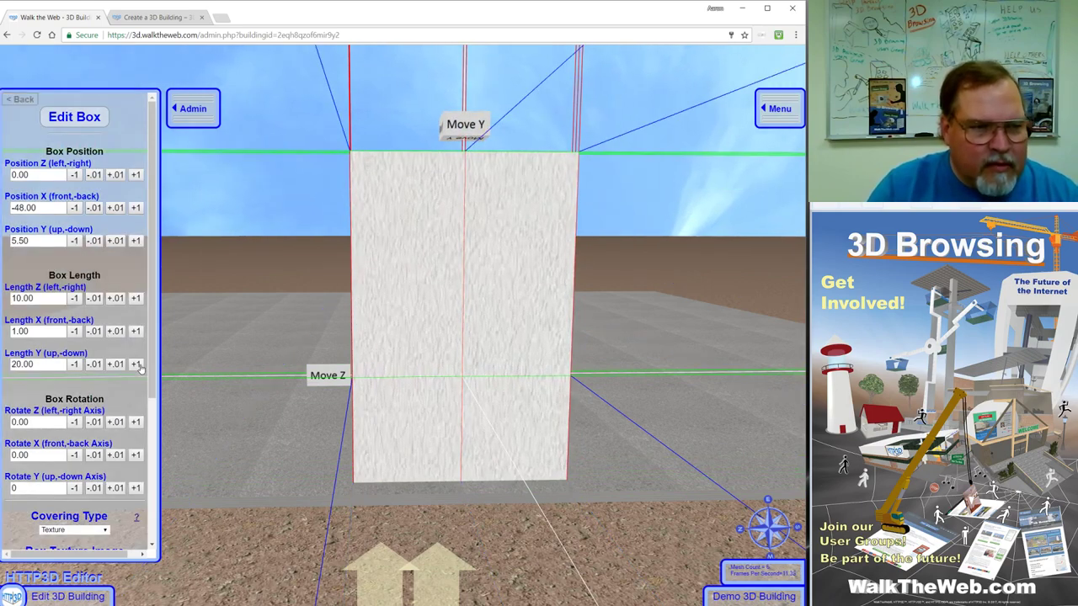
# Lengthen the wall to Length Z 99.00 and angle the view toward its base
pyautogui.click(135, 298)
pyautogui.click(136, 298)
pyautogui.click(135, 298)
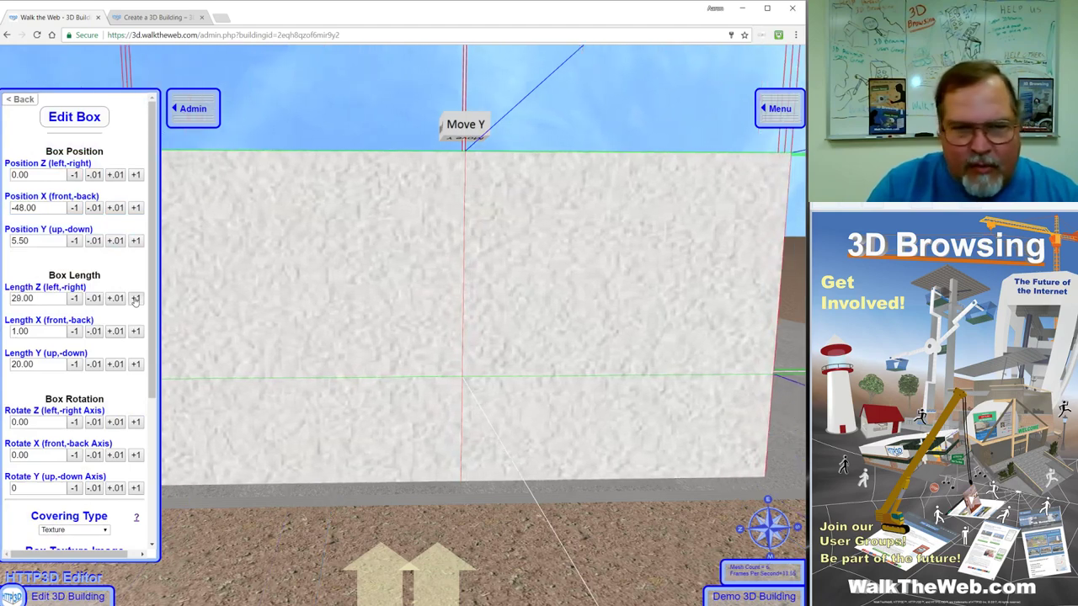
pyautogui.click(136, 298)
pyautogui.click(135, 298)
pyautogui.click(136, 298)
pyautogui.click(135, 298)
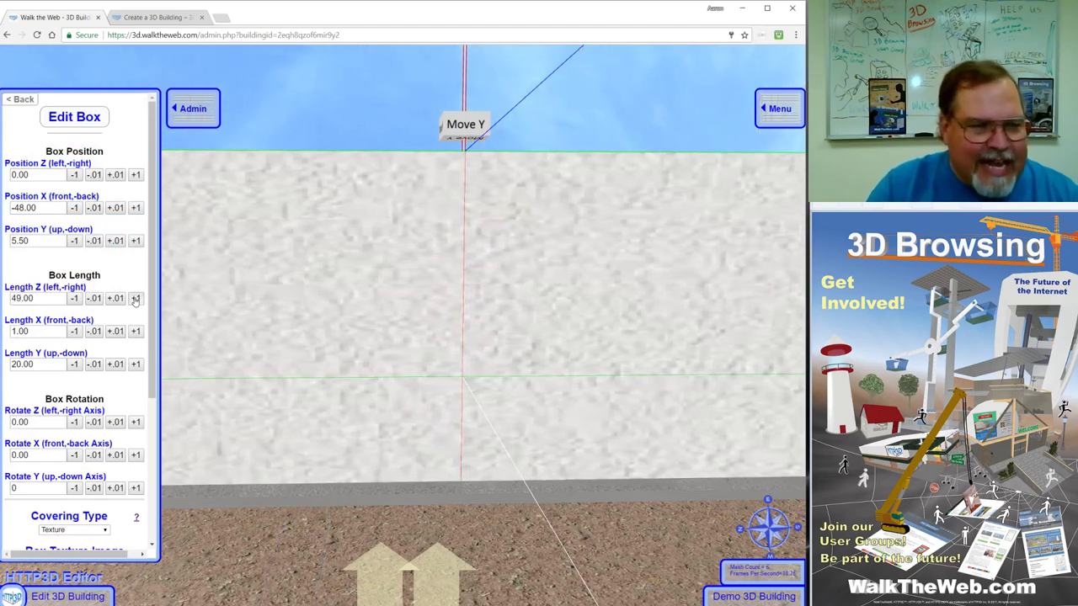
pyautogui.click(136, 298)
pyautogui.click(135, 298)
pyautogui.click(136, 298)
pyautogui.click(135, 298)
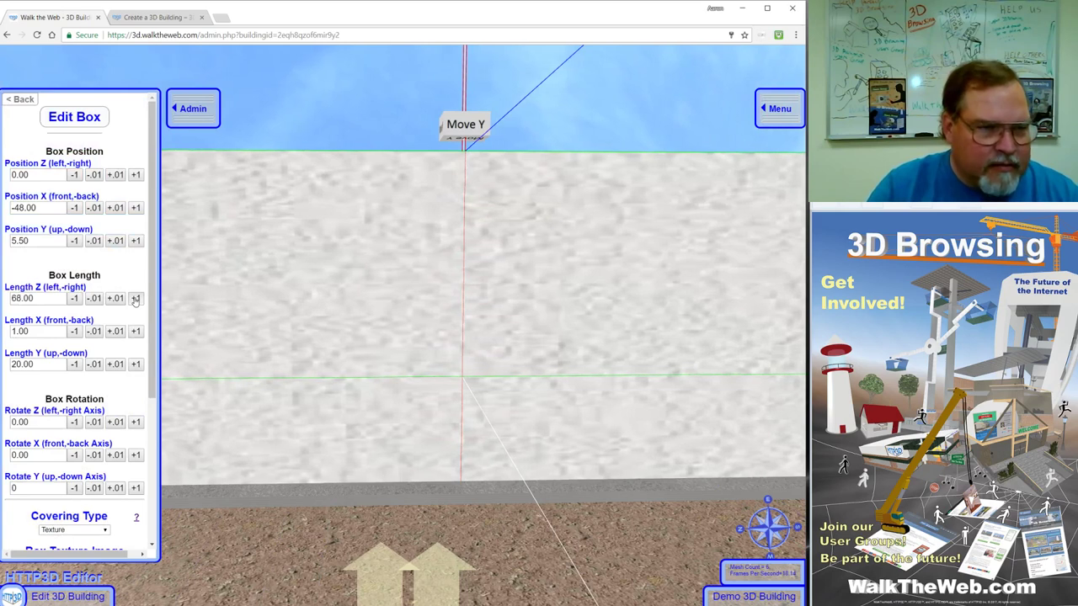
pyautogui.click(136, 298)
pyautogui.click(135, 298)
pyautogui.click(136, 298)
pyautogui.click(136, 298)
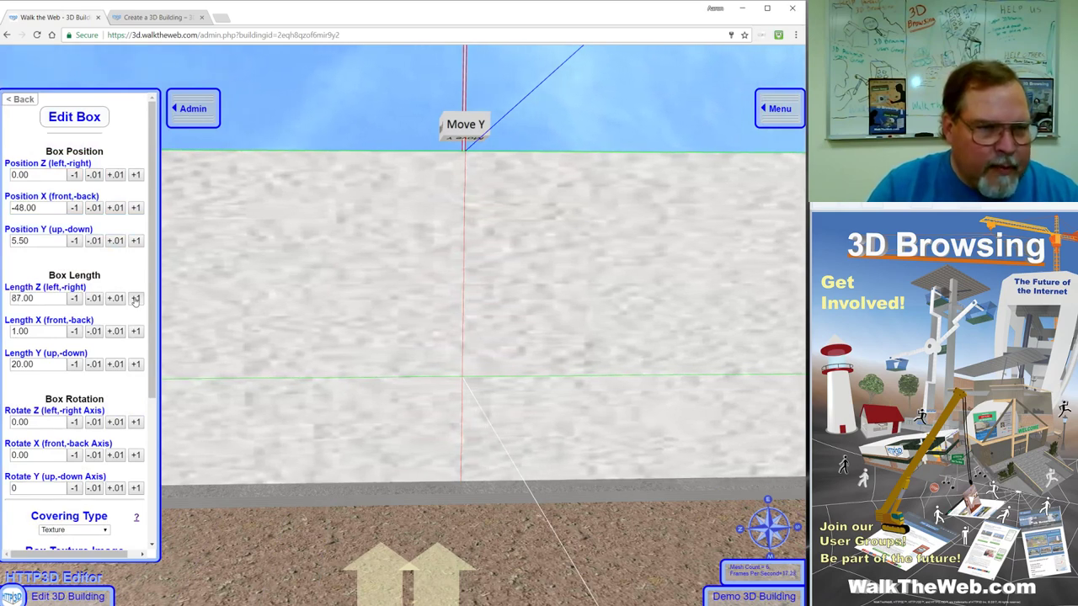
pyautogui.click(135, 298)
pyautogui.click(136, 298)
pyautogui.click(135, 298)
pyautogui.click(136, 298)
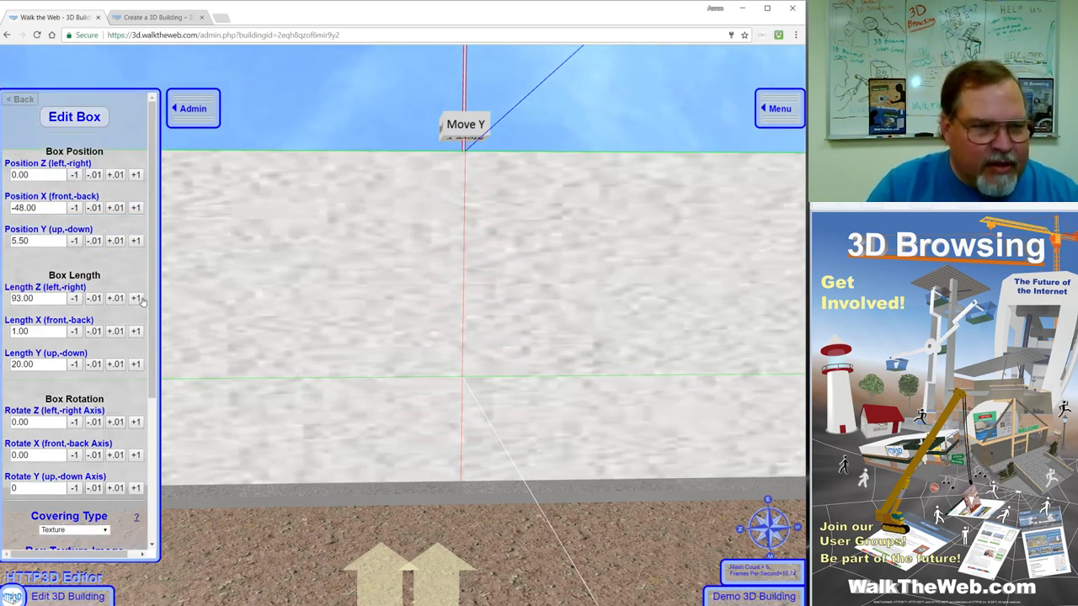
pyautogui.click(136, 298)
pyautogui.click(135, 298)
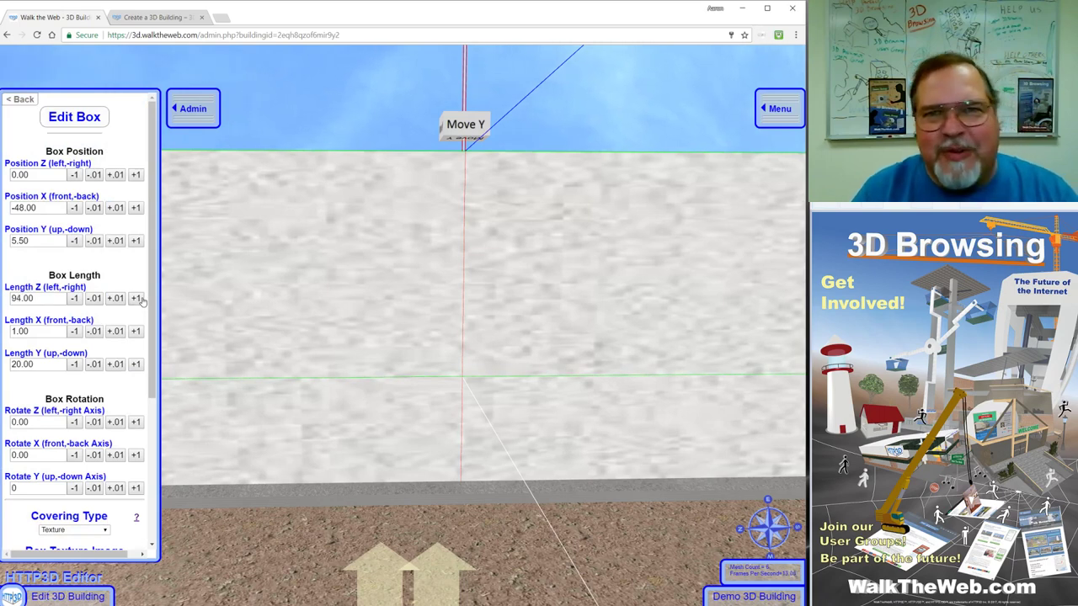
pyautogui.click(135, 298)
pyautogui.click(135, 298)
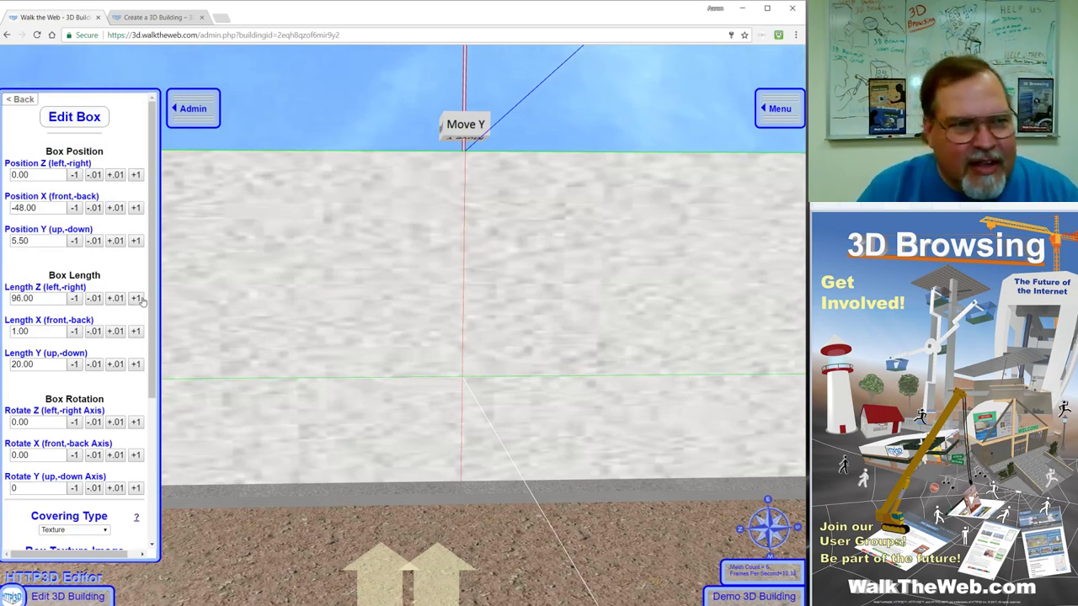
pyautogui.click(136, 298)
pyautogui.click(135, 298)
pyautogui.click(135, 298)
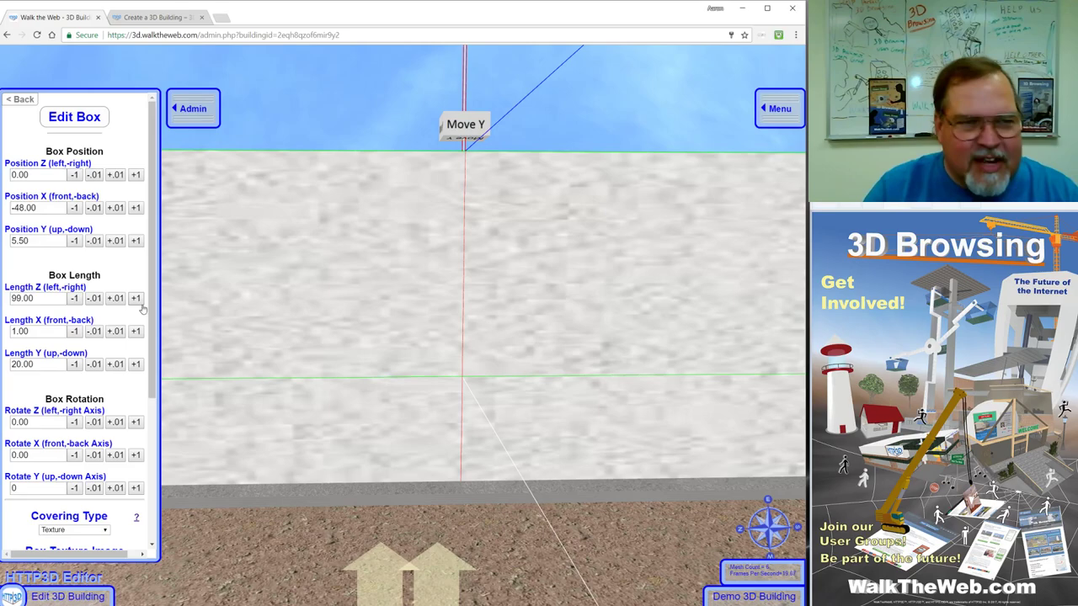
pyautogui.scroll(-5, 379, 429)
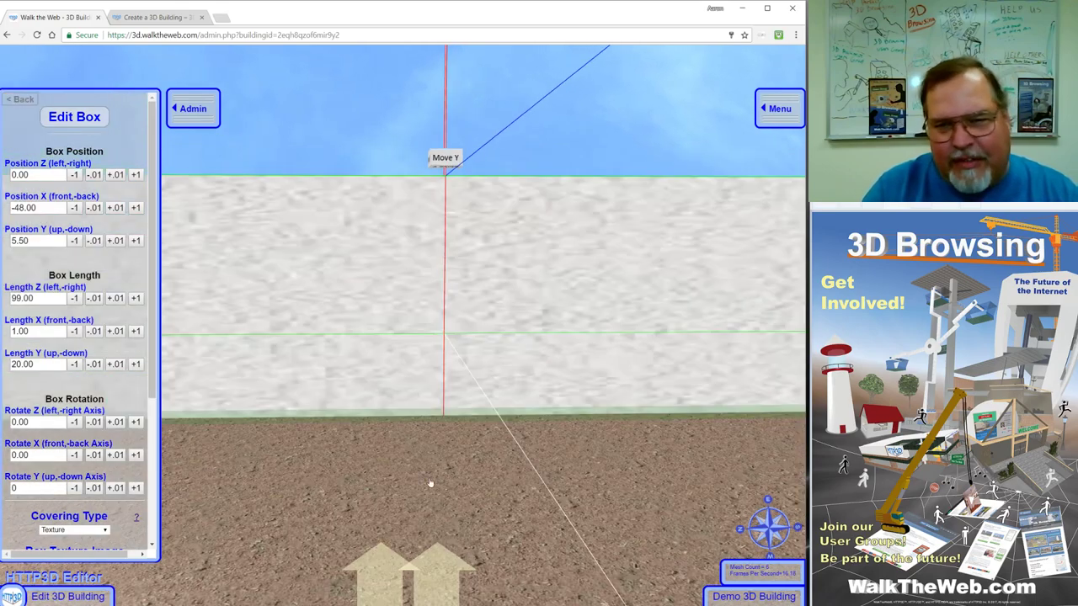
pyautogui.press('Right')
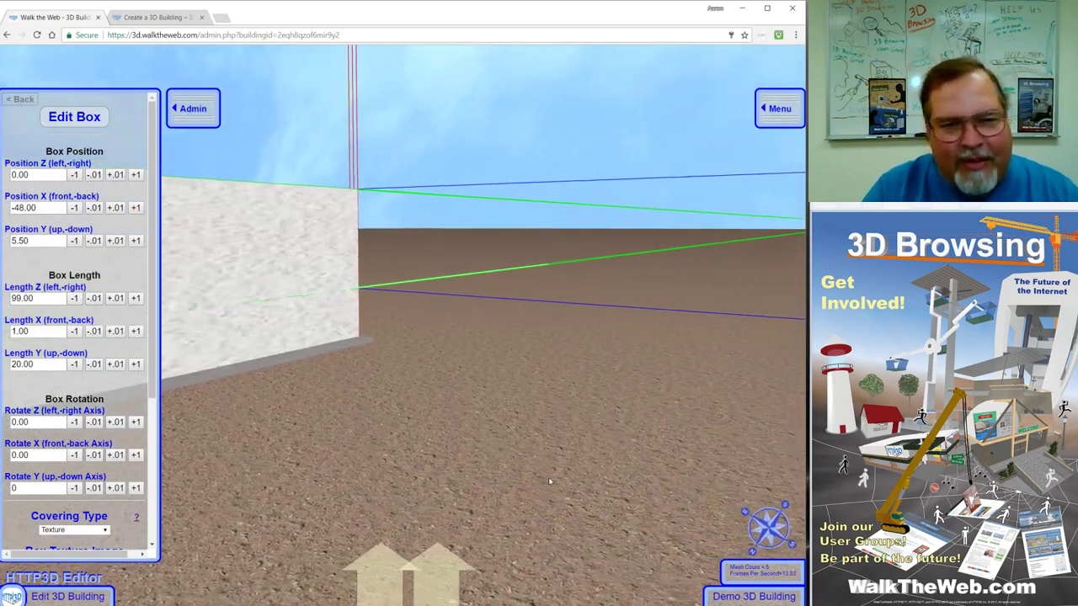
pyautogui.moveTo(548, 482); pyautogui.dragTo(325, 438)
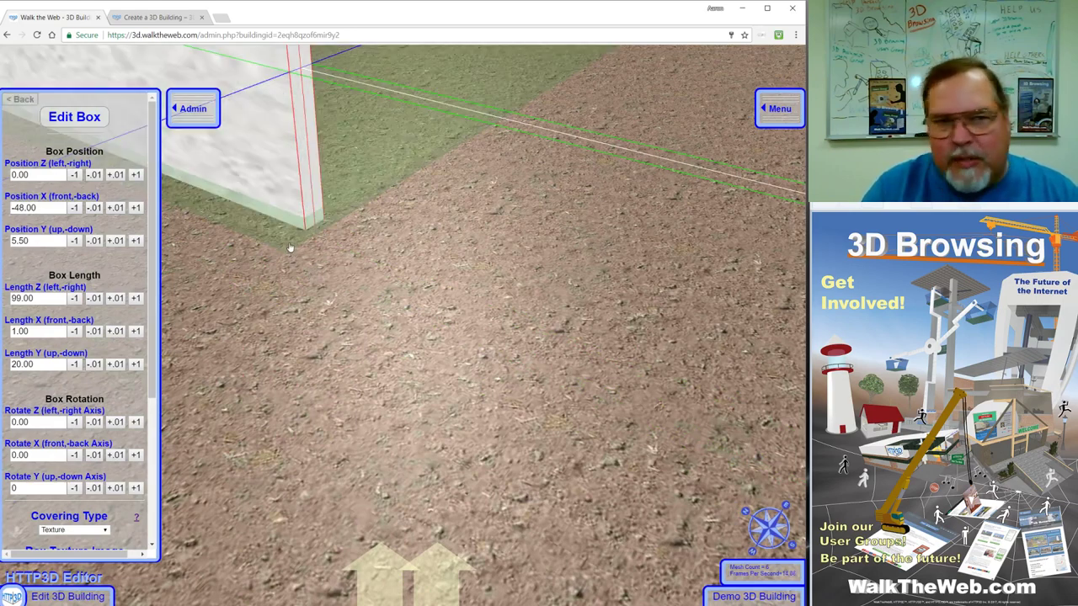
pyautogui.click(284, 186)
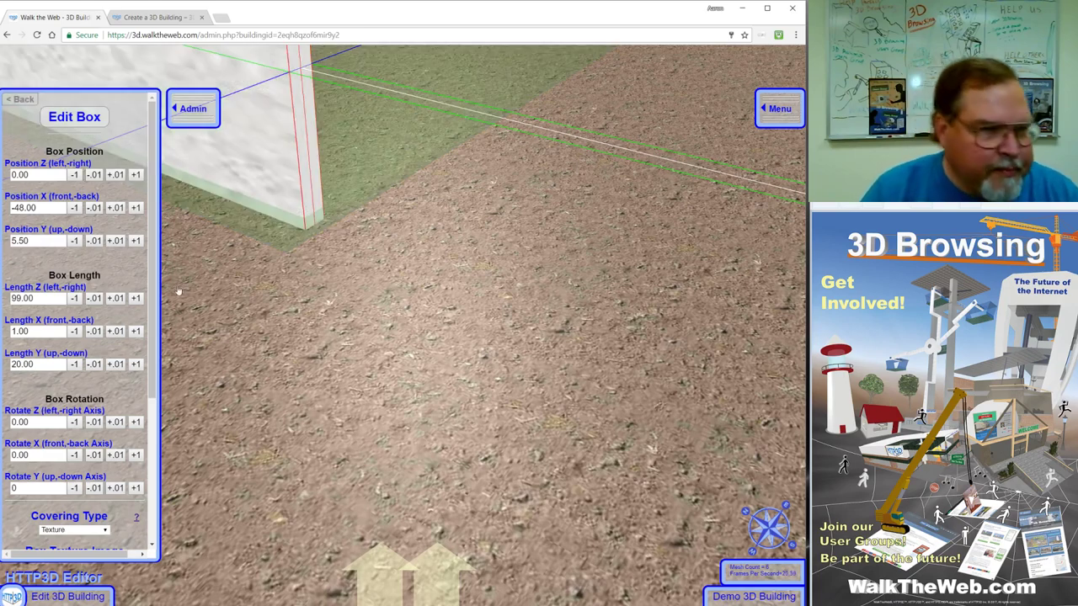
# Set the wall's Position Y to 10.50
pyautogui.click(134, 241)
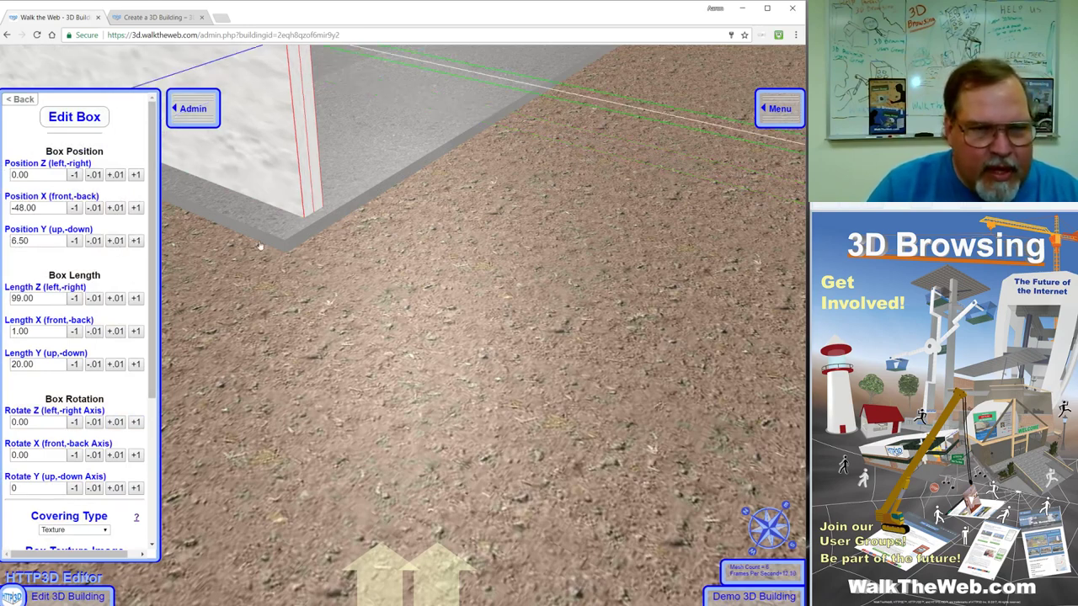
pyautogui.click(117, 241)
pyautogui.click(134, 241)
pyautogui.click(134, 241)
pyautogui.click(135, 241)
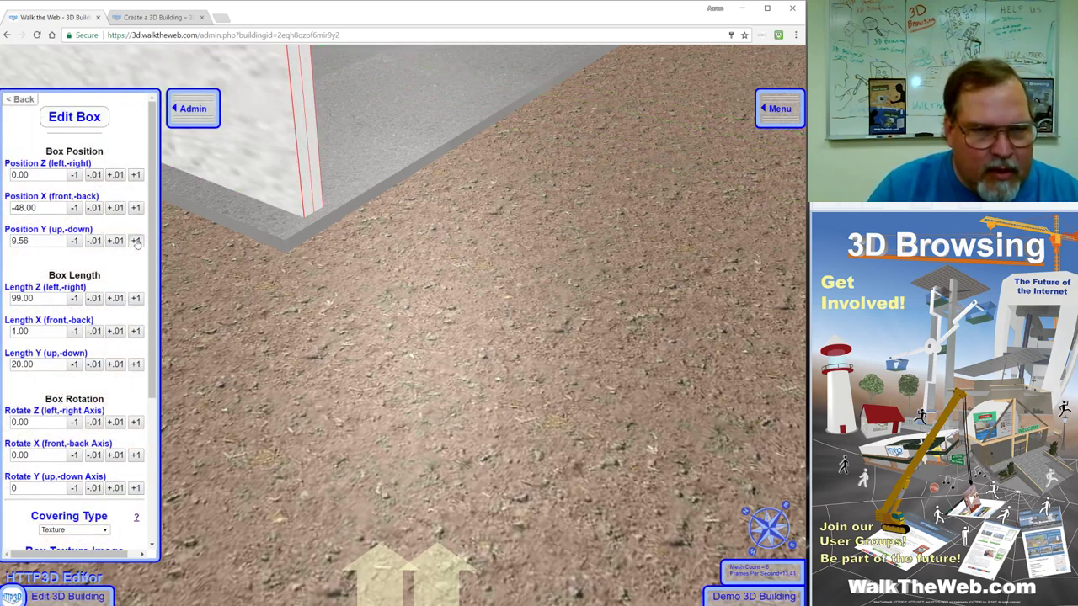
pyautogui.click(135, 241)
pyautogui.click(135, 242)
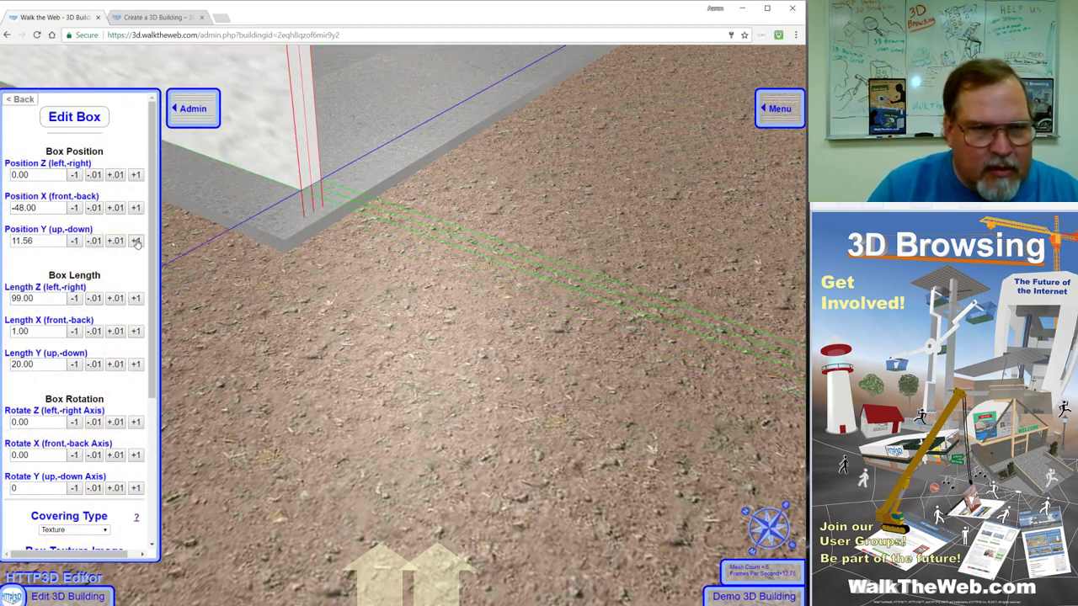
pyautogui.click(73, 242)
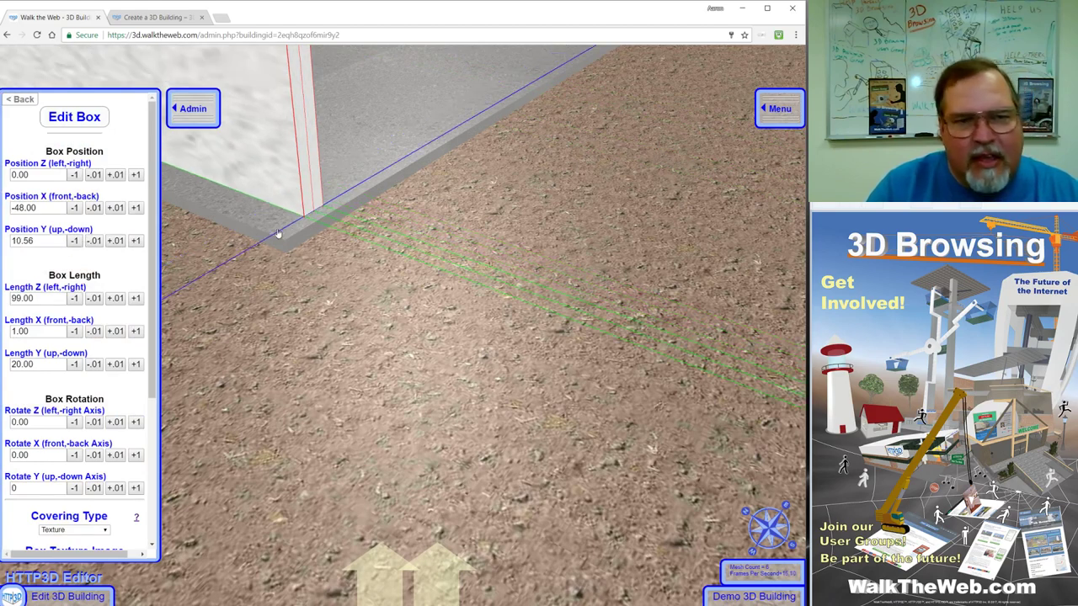
pyautogui.tripleClick(96, 241)
pyautogui.click(95, 241)
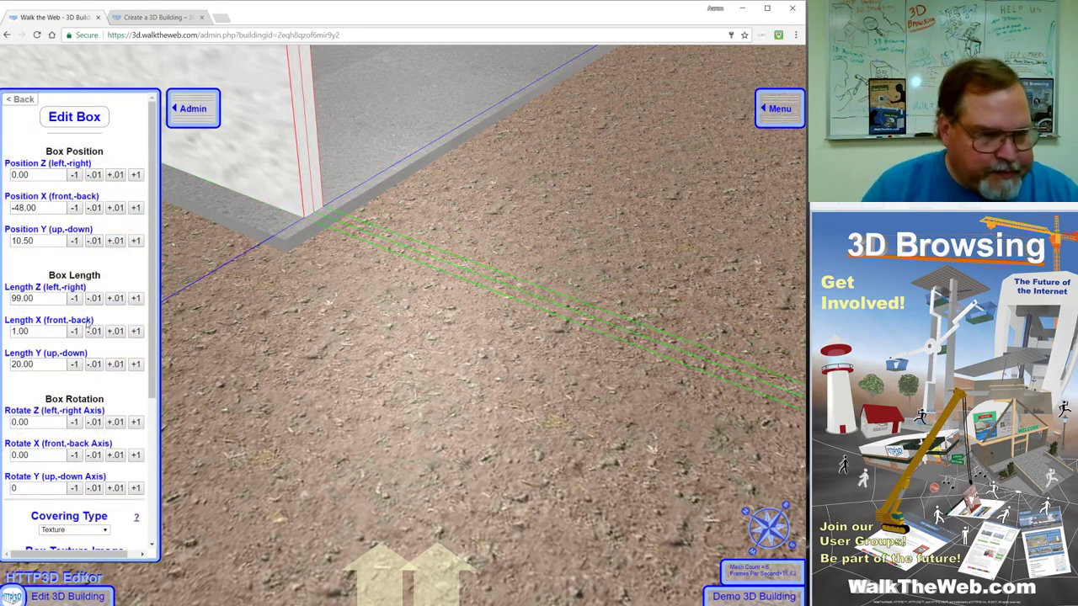
# Check the wall's corner up close and move the wall to Position X -49.00
pyautogui.moveTo(190, 322); pyautogui.dragTo(291, 262)
pyautogui.press('Up')
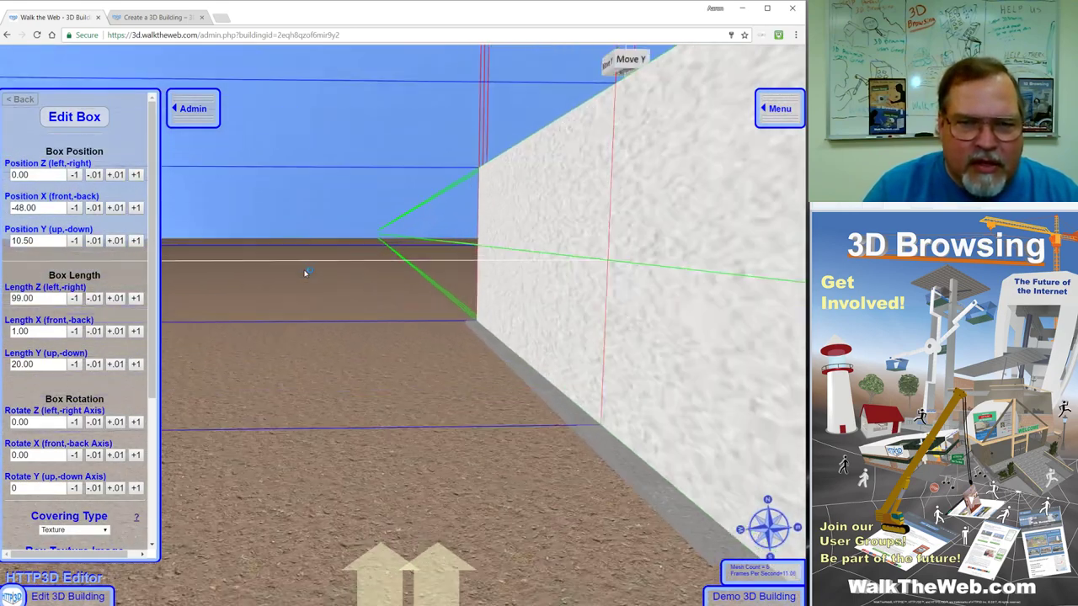
pyautogui.press('Up')
pyautogui.press('Left')
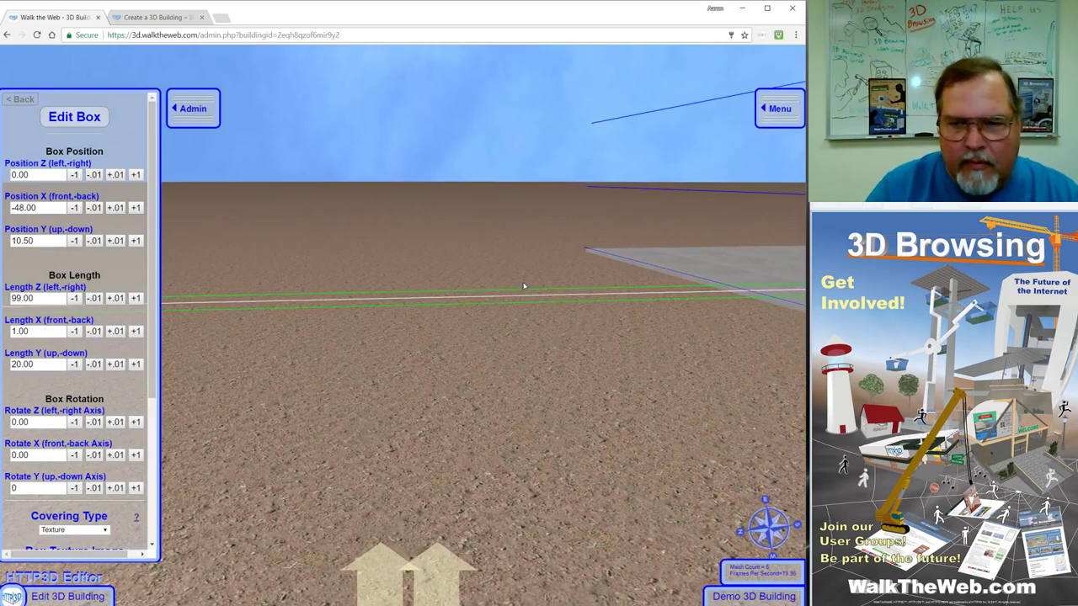
pyautogui.press('Down')
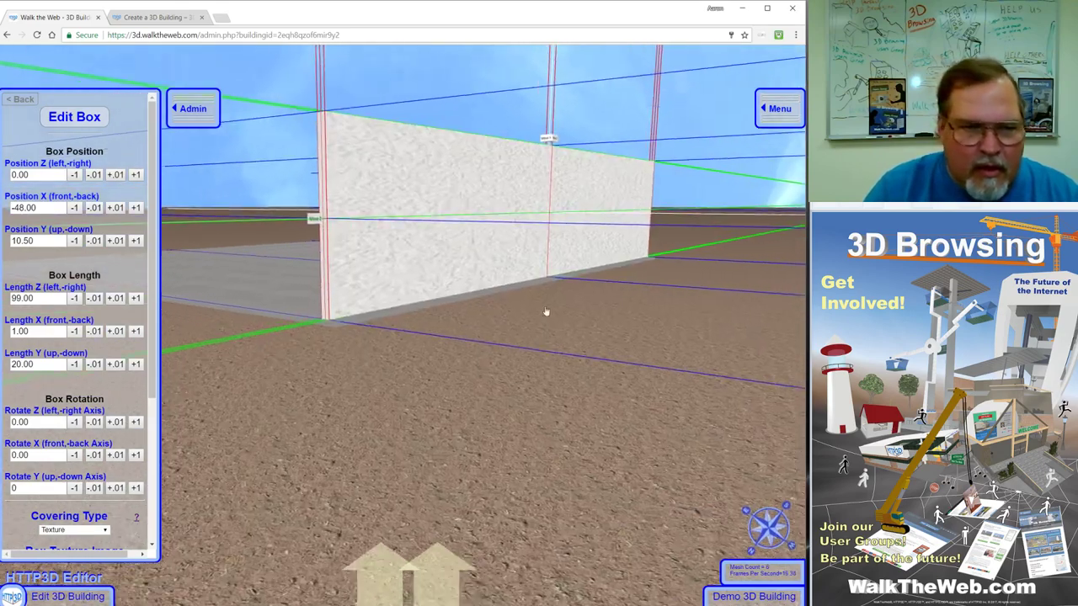
pyautogui.press('Up')
pyautogui.press('Left')
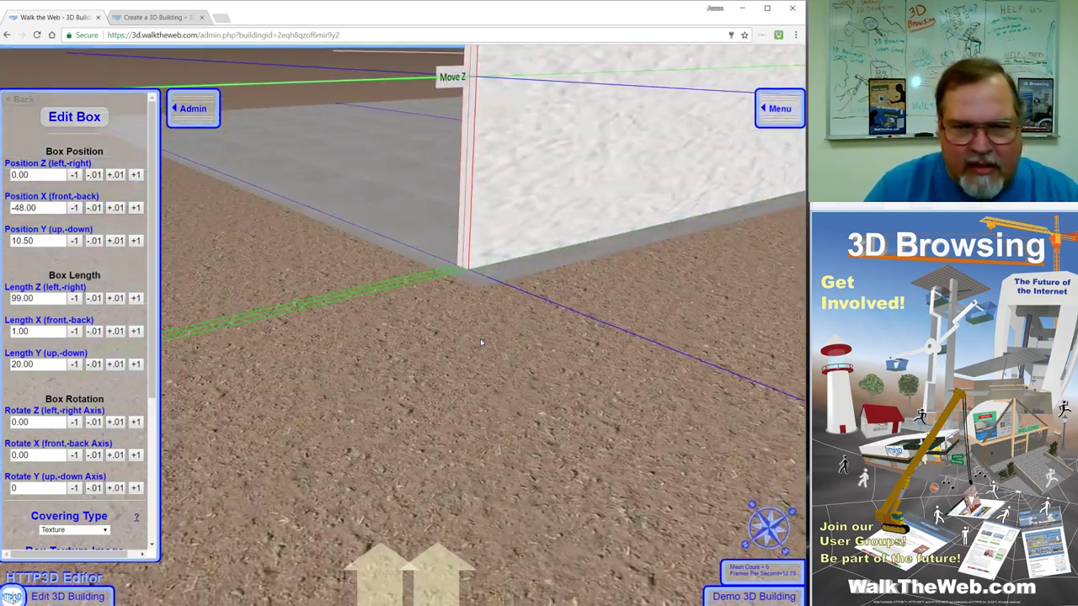
pyautogui.press('Up')
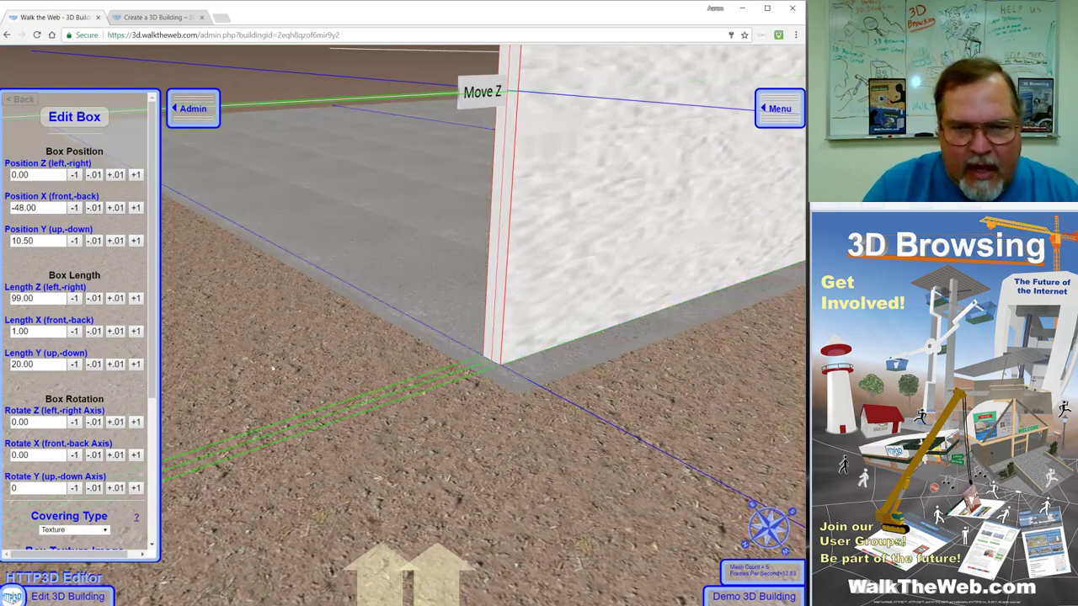
pyautogui.click(75, 208)
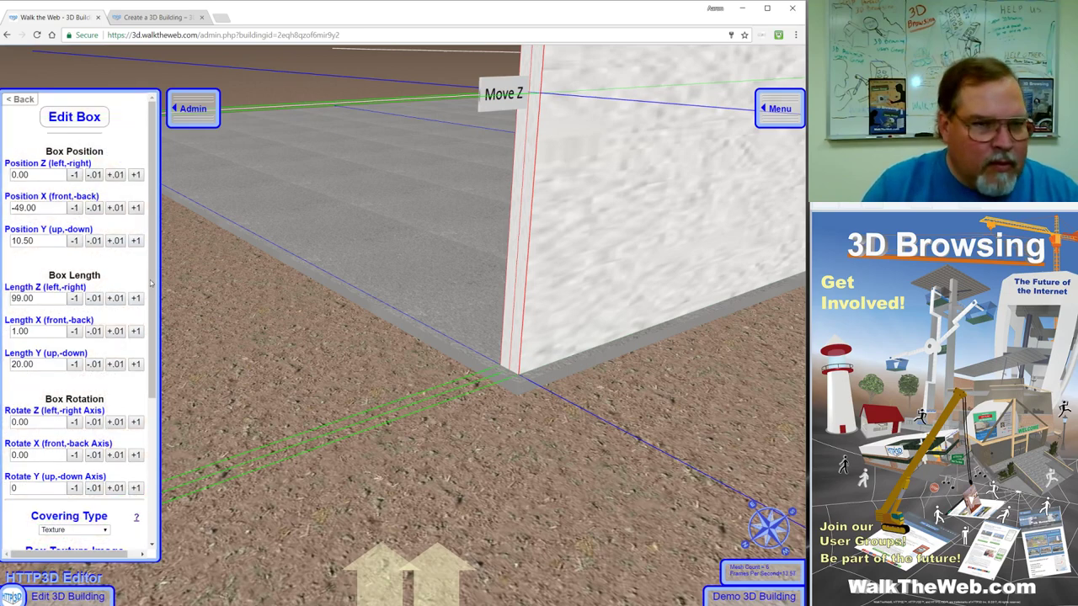
pyautogui.scroll(-1, 149, 330)
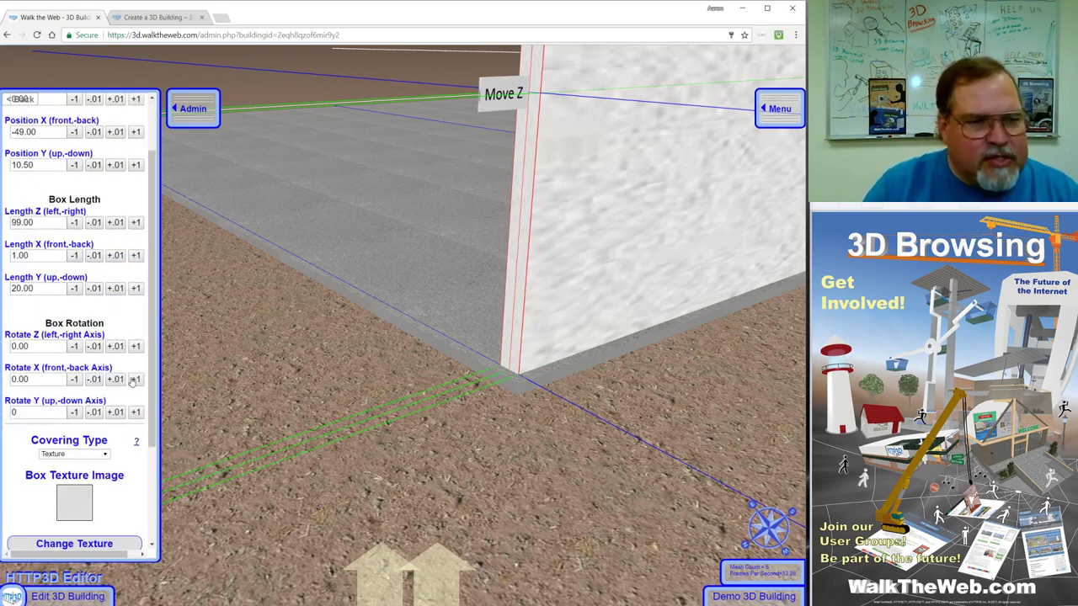
pyautogui.moveTo(137, 413); pyautogui.dragTo(137, 413)
pyautogui.moveTo(606, 540); pyautogui.dragTo(273, 515)
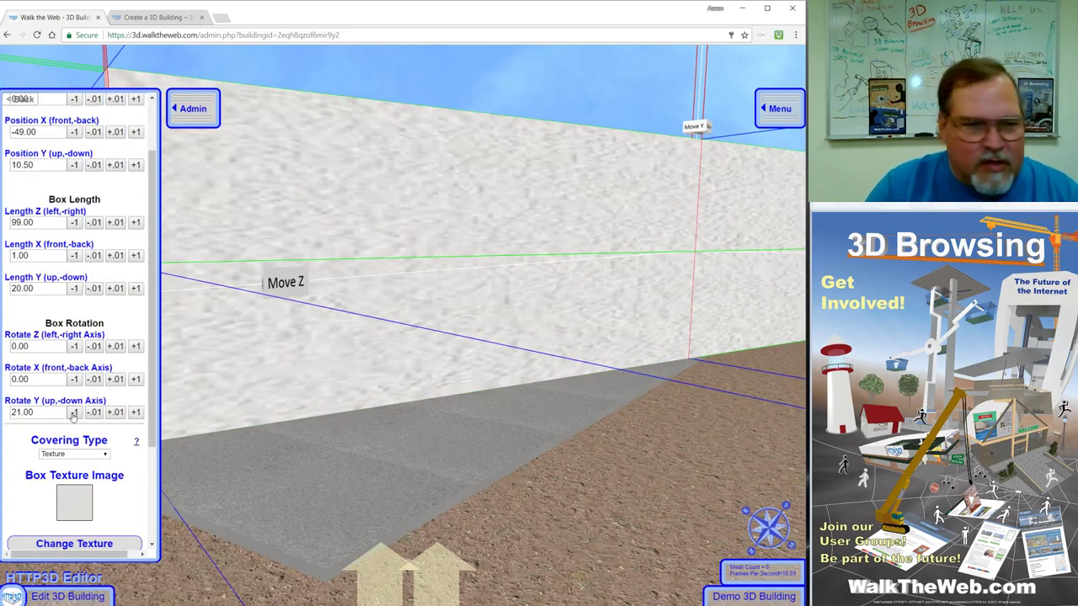
pyautogui.moveTo(73, 412); pyautogui.dragTo(73, 412)
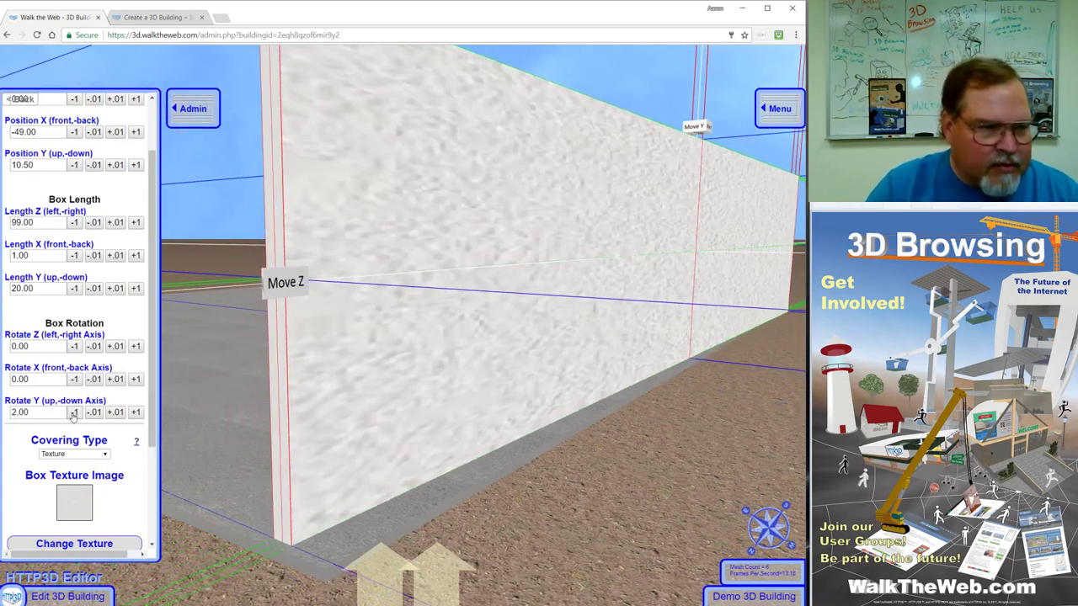
pyautogui.click(73, 413)
pyautogui.click(74, 412)
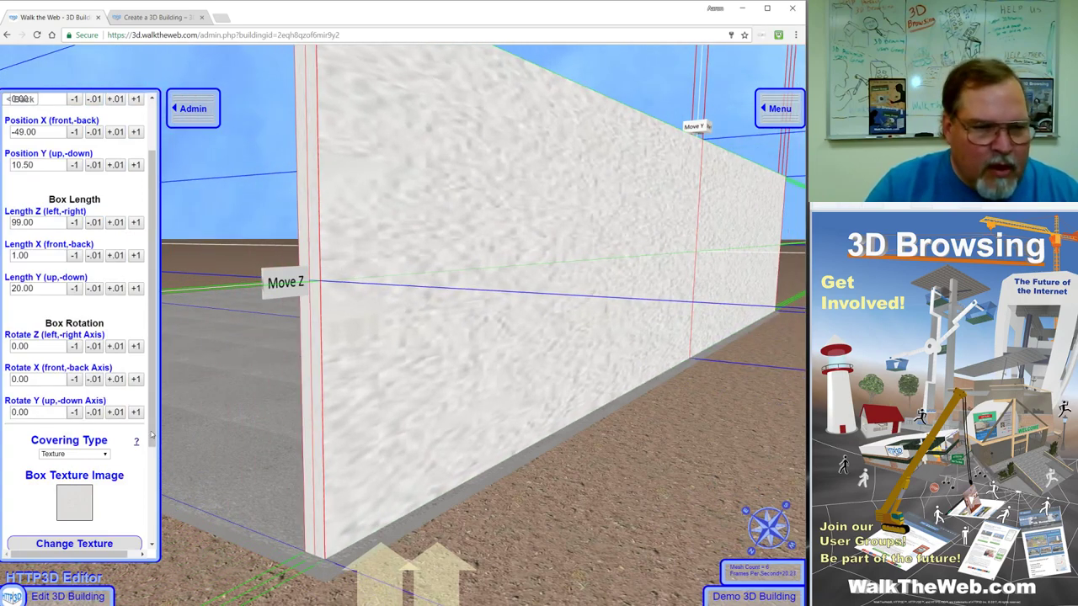
pyautogui.moveTo(152, 435); pyautogui.dragTo(148, 543)
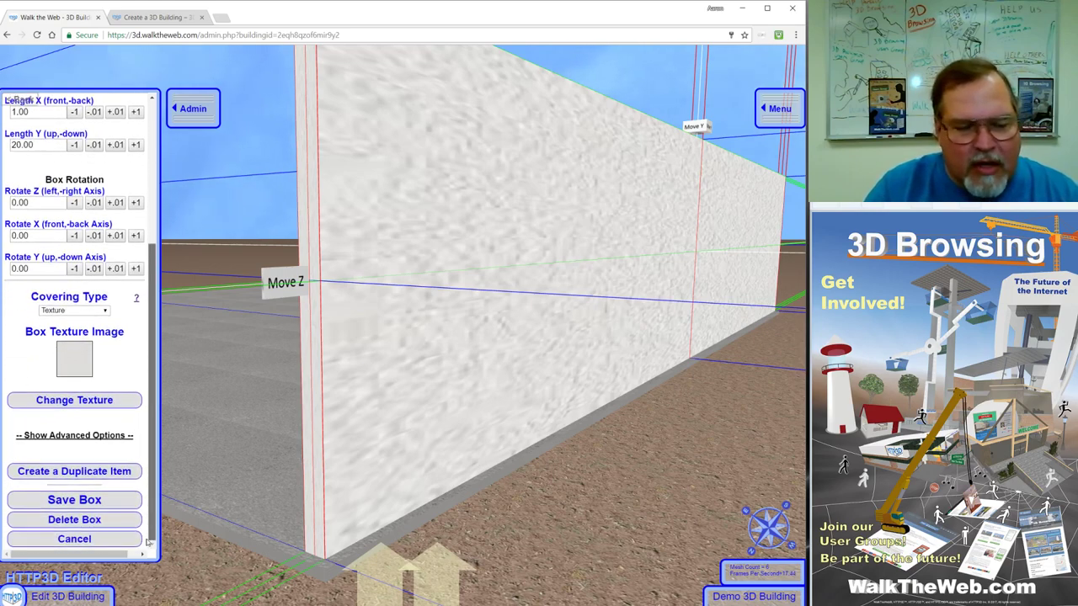
# Save the wall with Save Box, reopen its Edit Box settings and save again
pyautogui.click(99, 500)
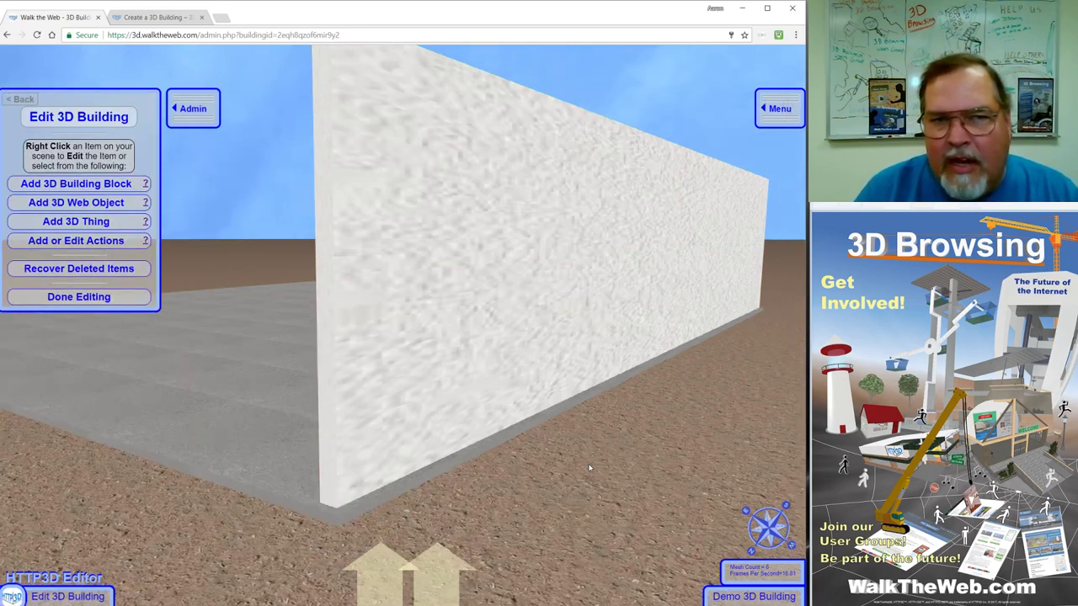
pyautogui.press('Down')
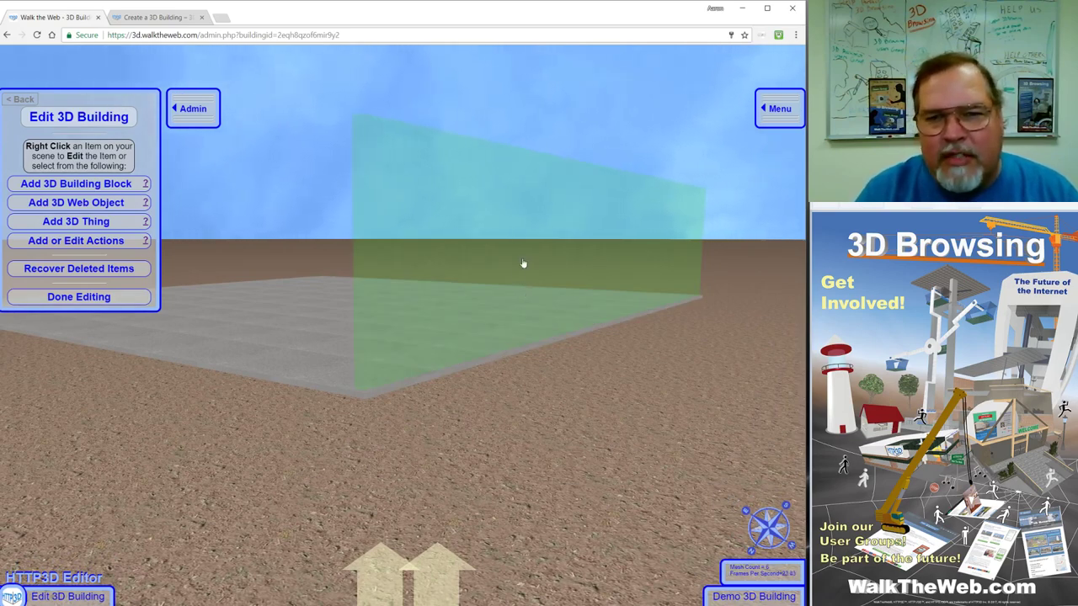
pyautogui.rightClick(522, 263)
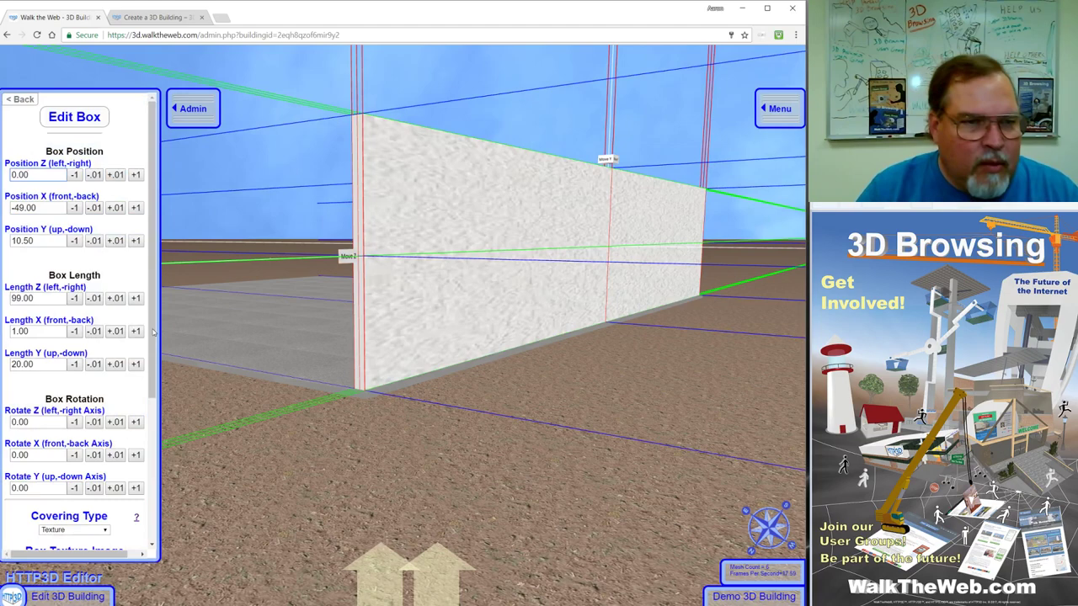
pyautogui.moveTo(154, 396); pyautogui.dragTo(154, 524)
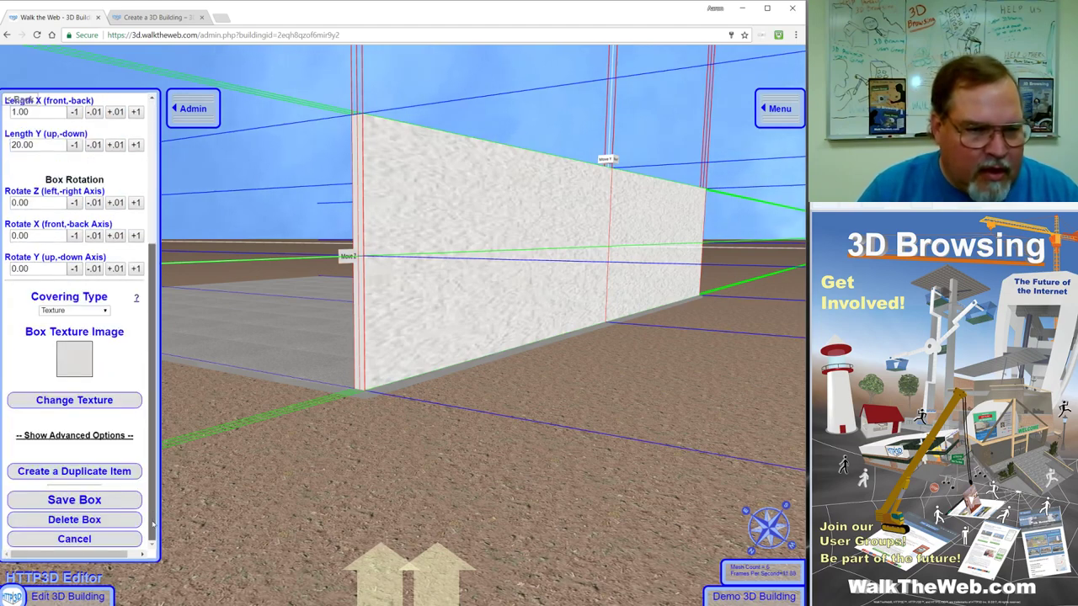
pyautogui.click(74, 500)
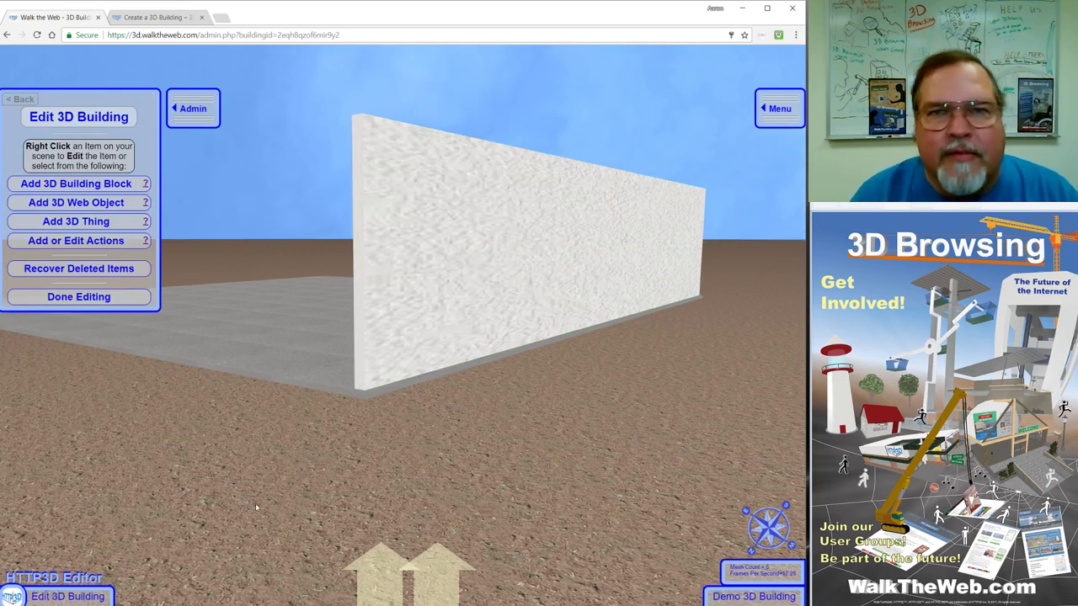
# Reopen the wall's Edit Box settings and scroll down to the duplicate option
pyautogui.press('Left')
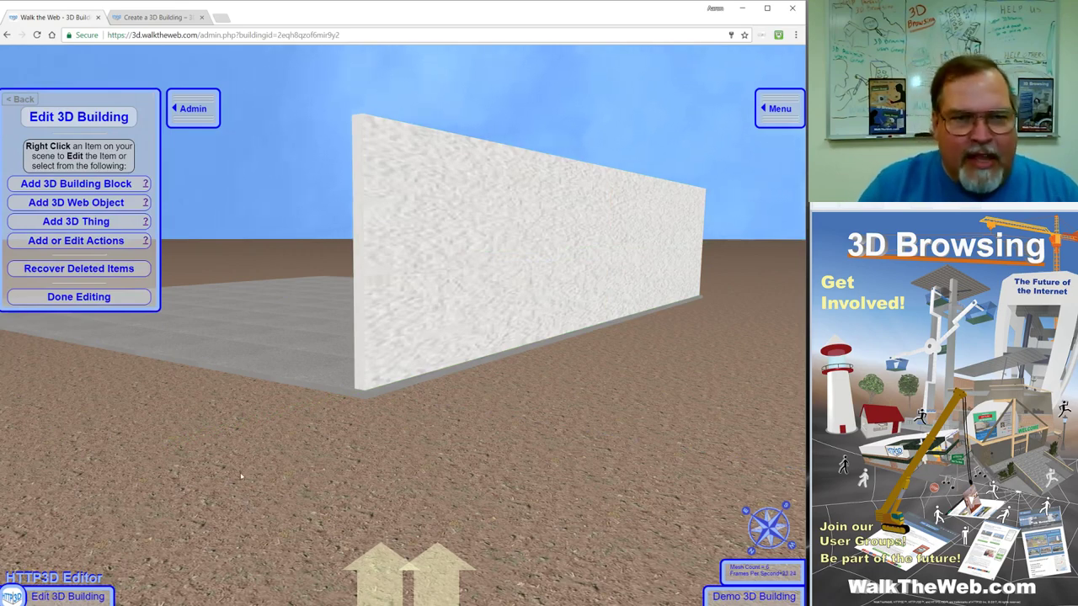
pyautogui.press('Right')
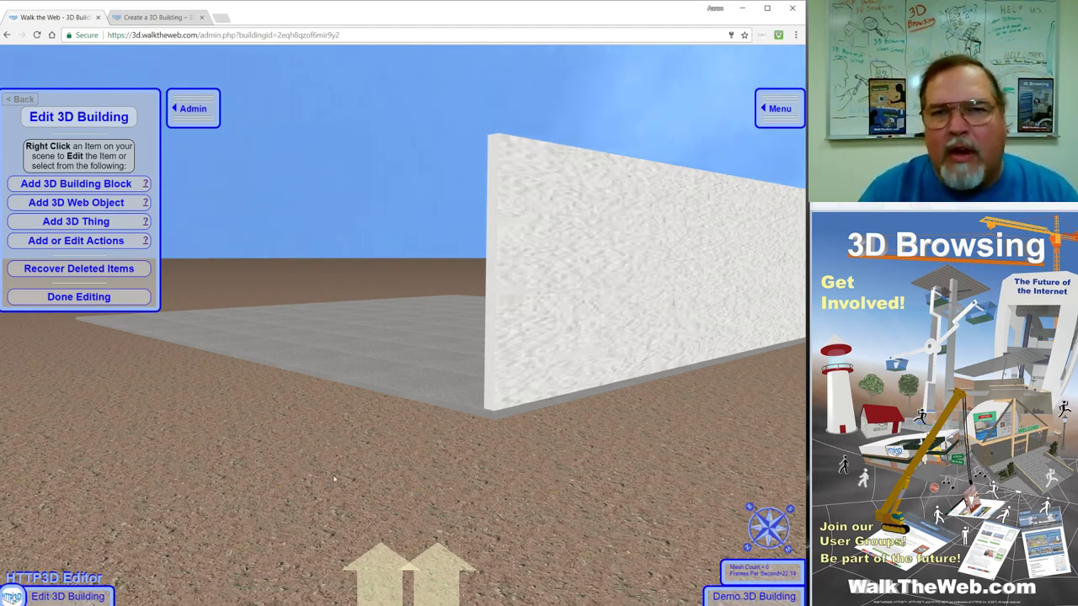
pyautogui.rightClick(604, 278)
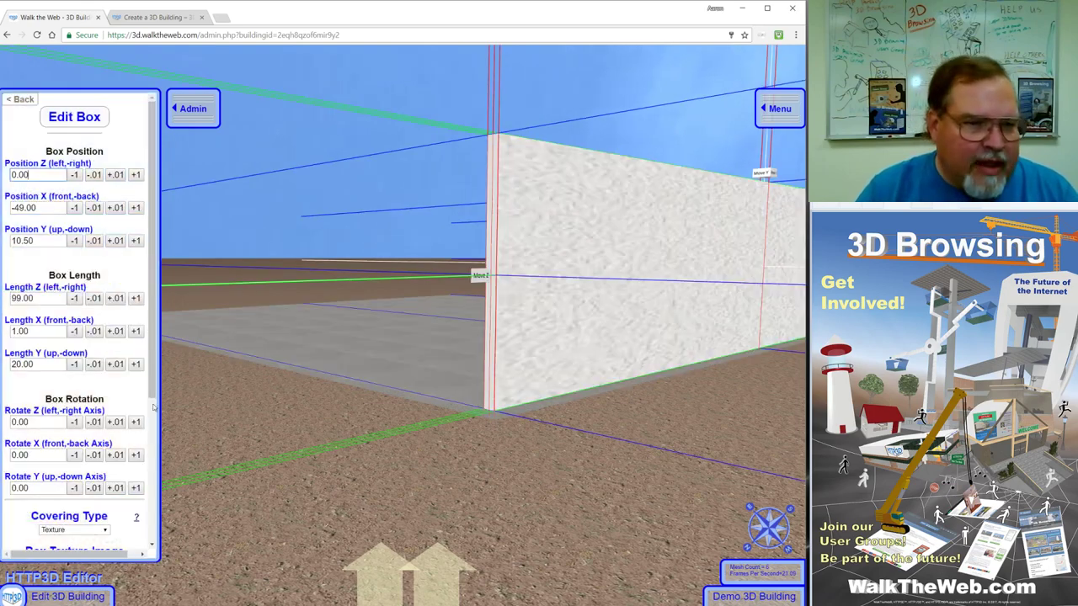
pyautogui.moveTo(155, 478); pyautogui.dragTo(8, 320)
pyautogui.scroll(-3, 92, 479)
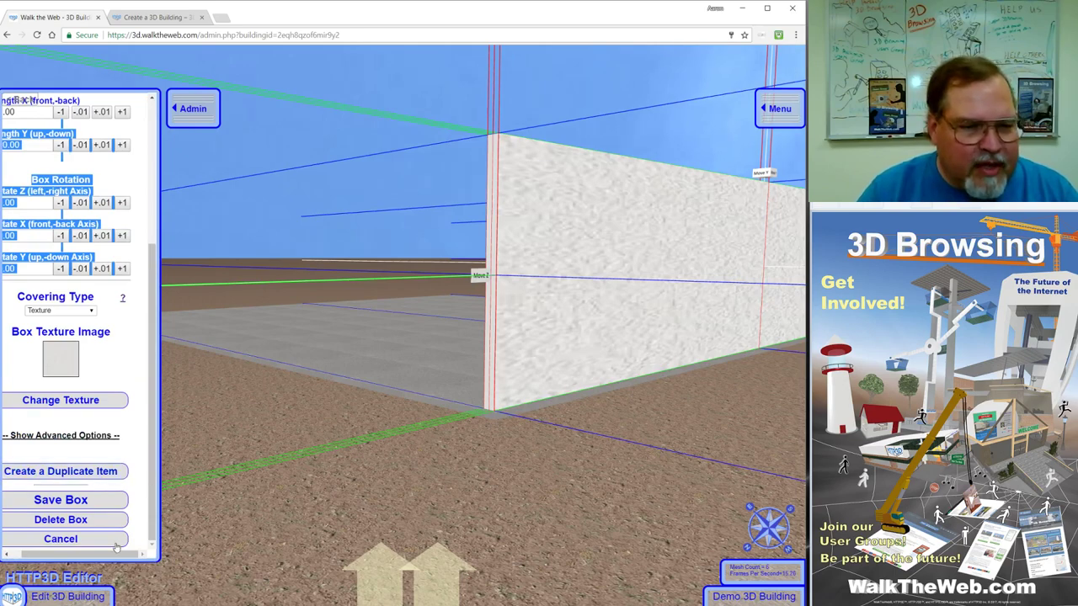
pyautogui.moveTo(116, 555); pyautogui.dragTo(75, 555)
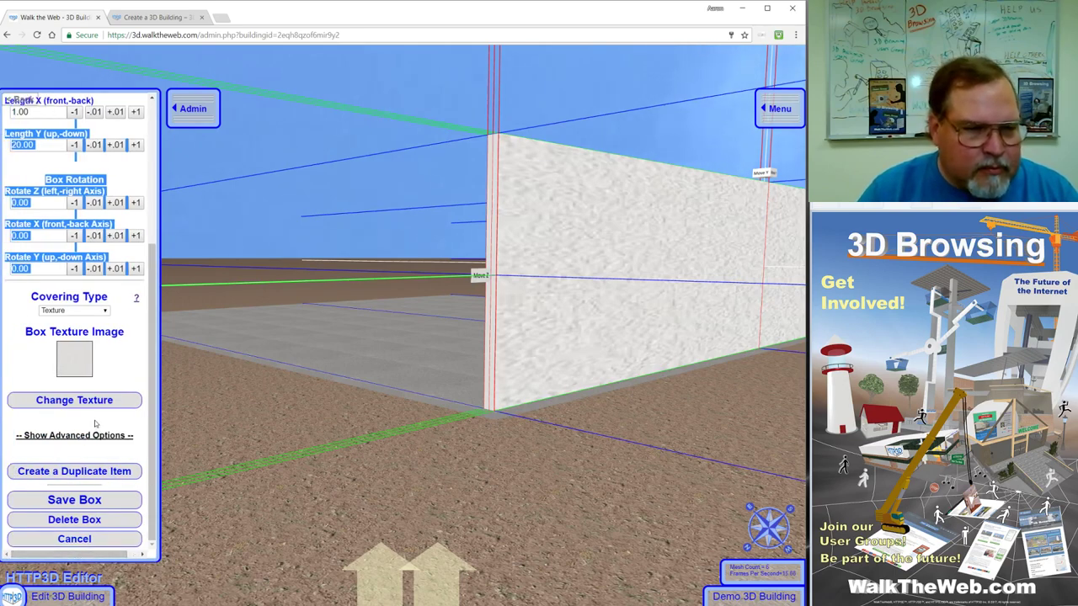
pyautogui.click(106, 449)
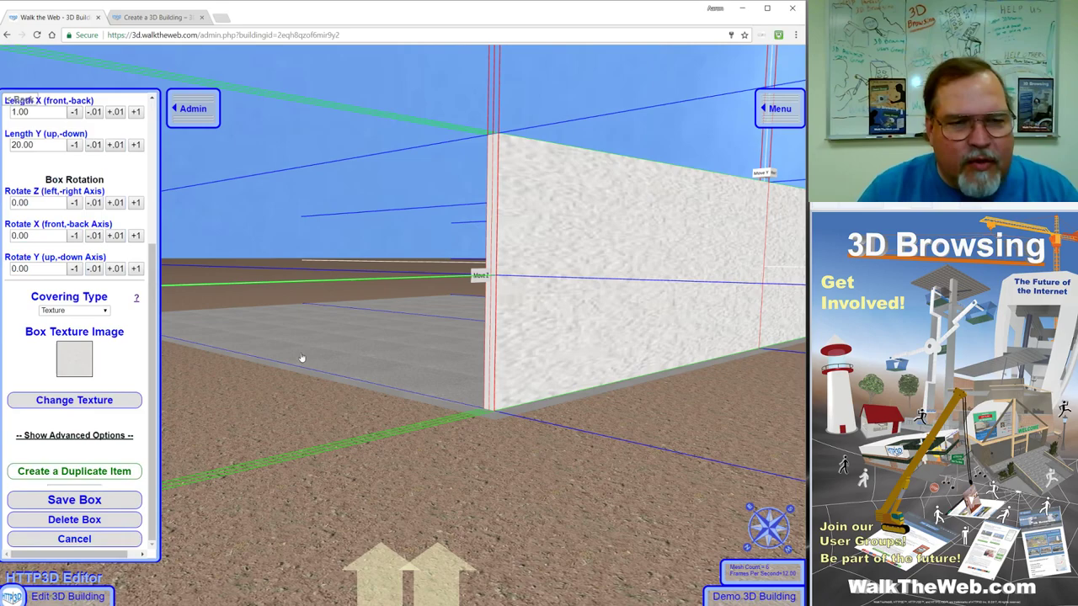
pyautogui.press('Left')
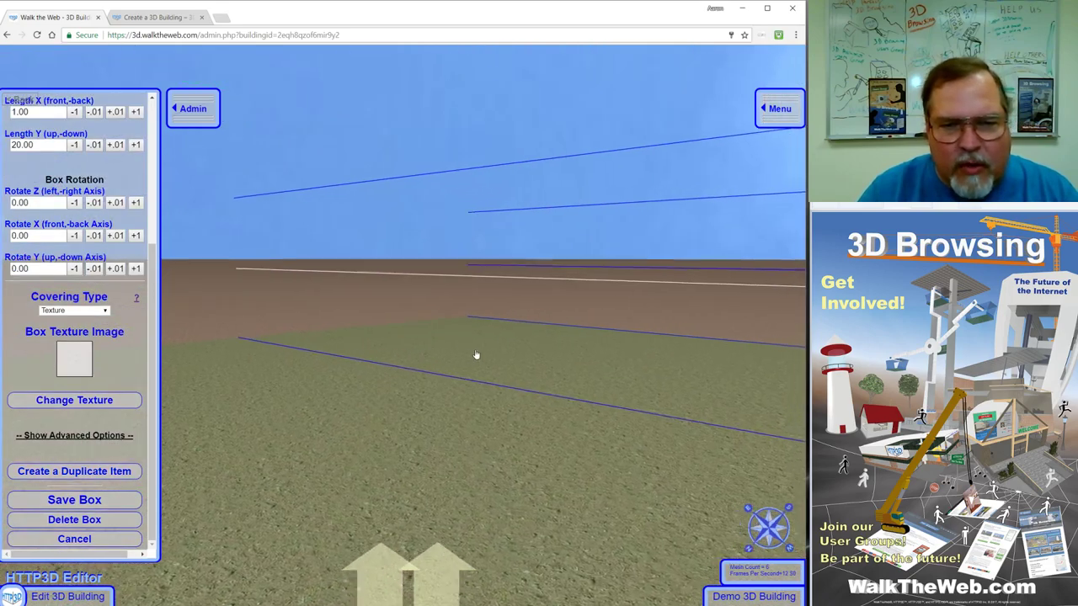
pyautogui.press('Left')
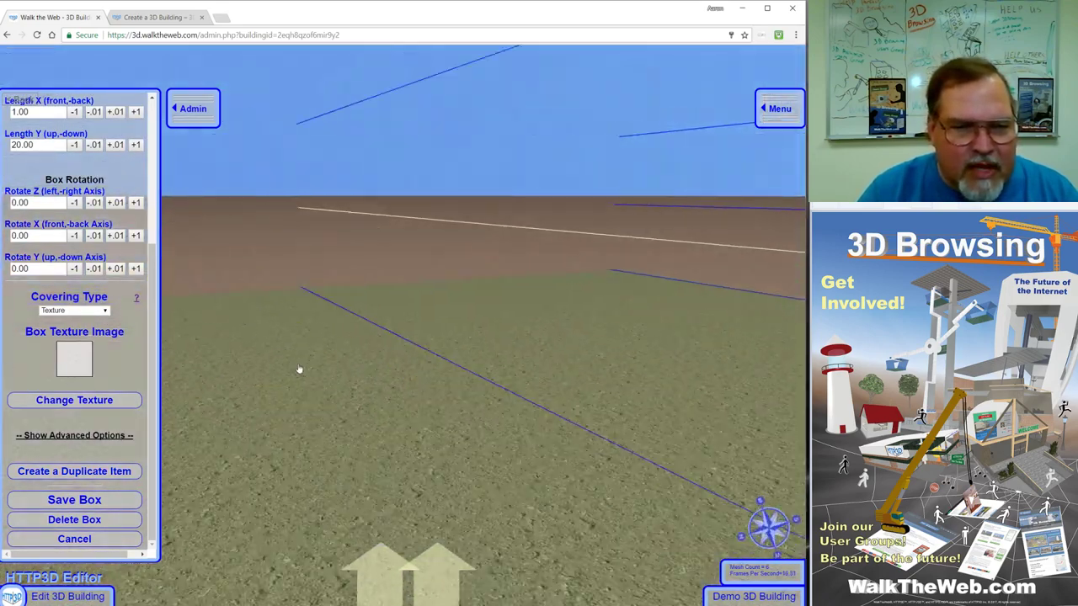
pyautogui.press('Left')
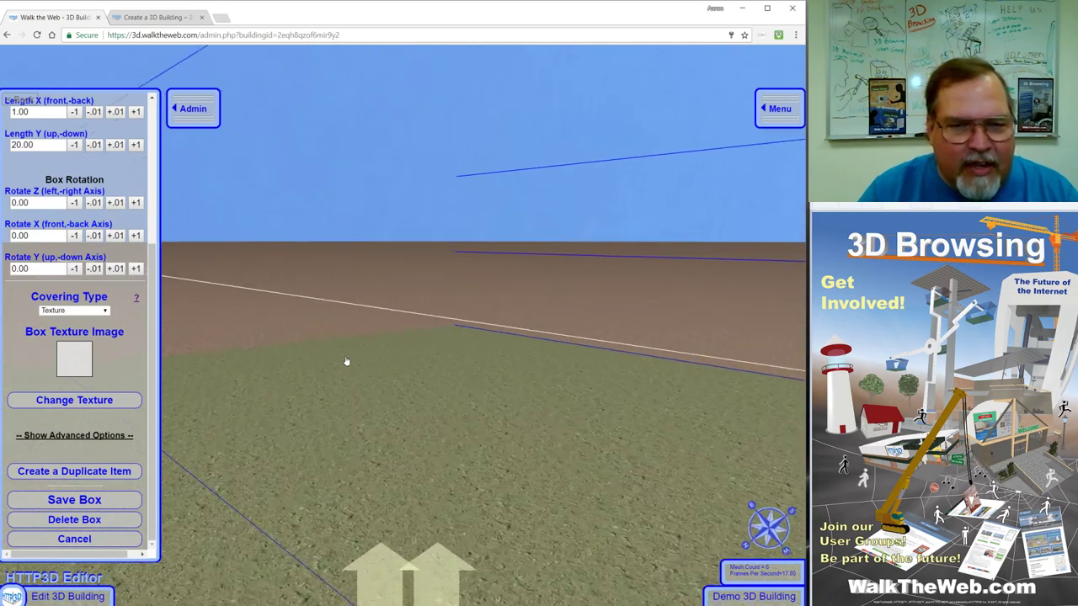
pyautogui.press('Left')
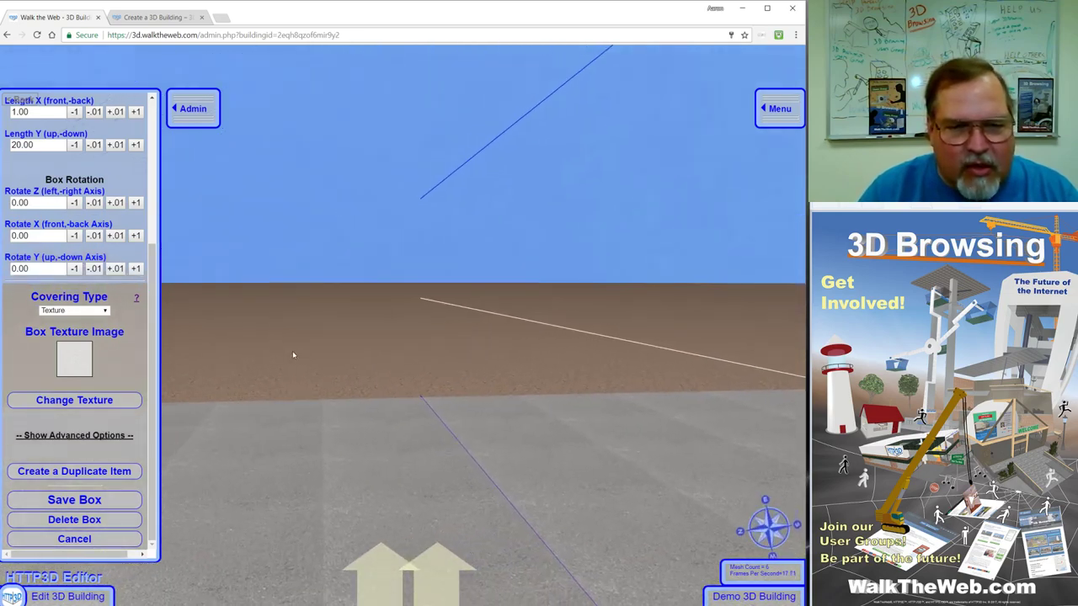
# Duplicate the wall and turn the view to find the copy at X 33.00
pyautogui.click(88, 471)
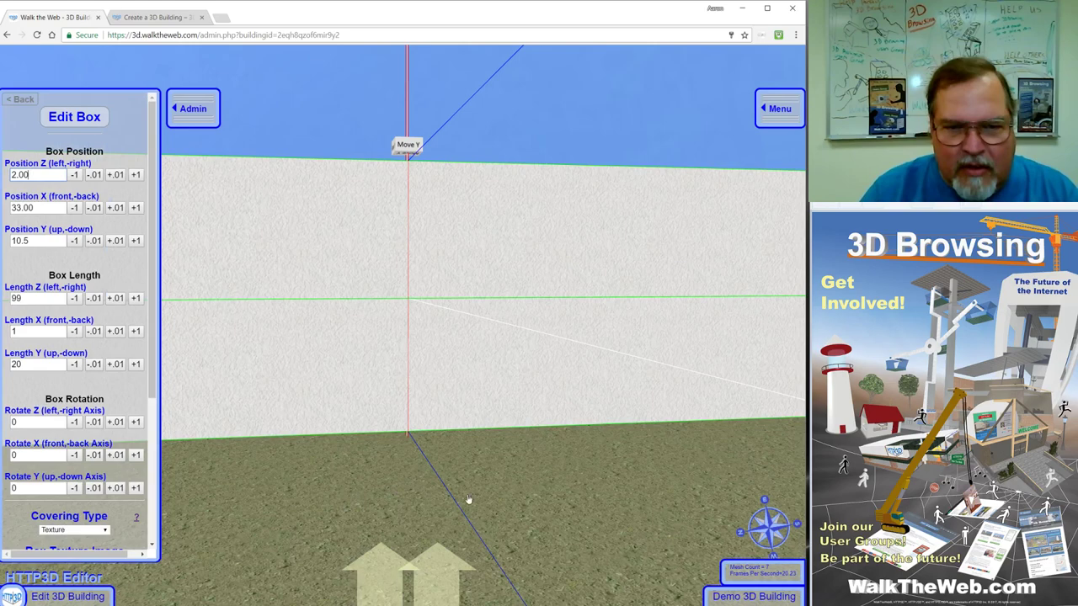
pyautogui.press('Left')
pyautogui.press('Right')
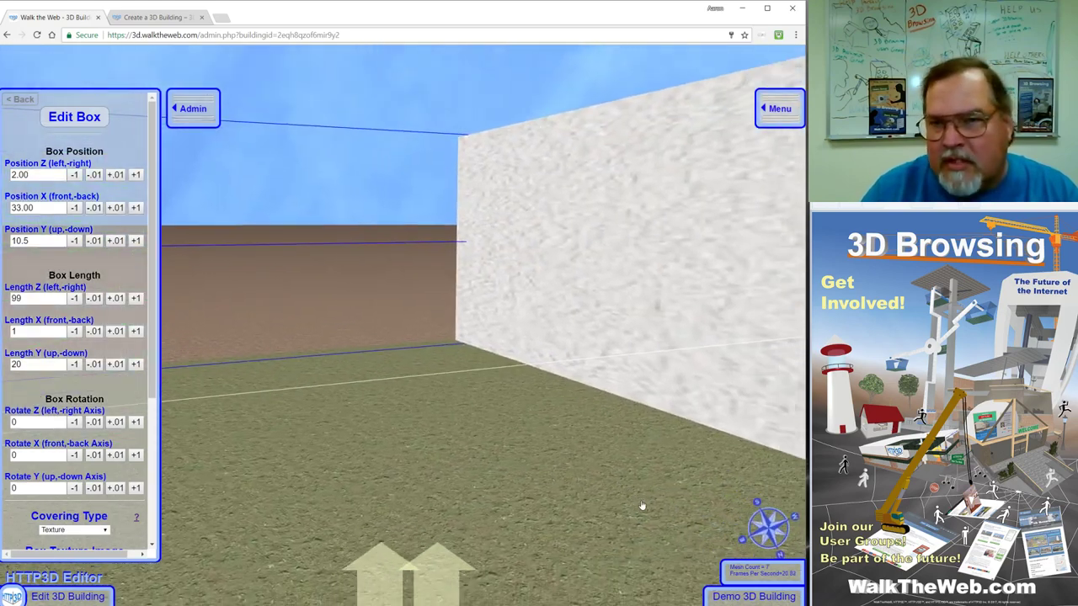
pyautogui.press('Left')
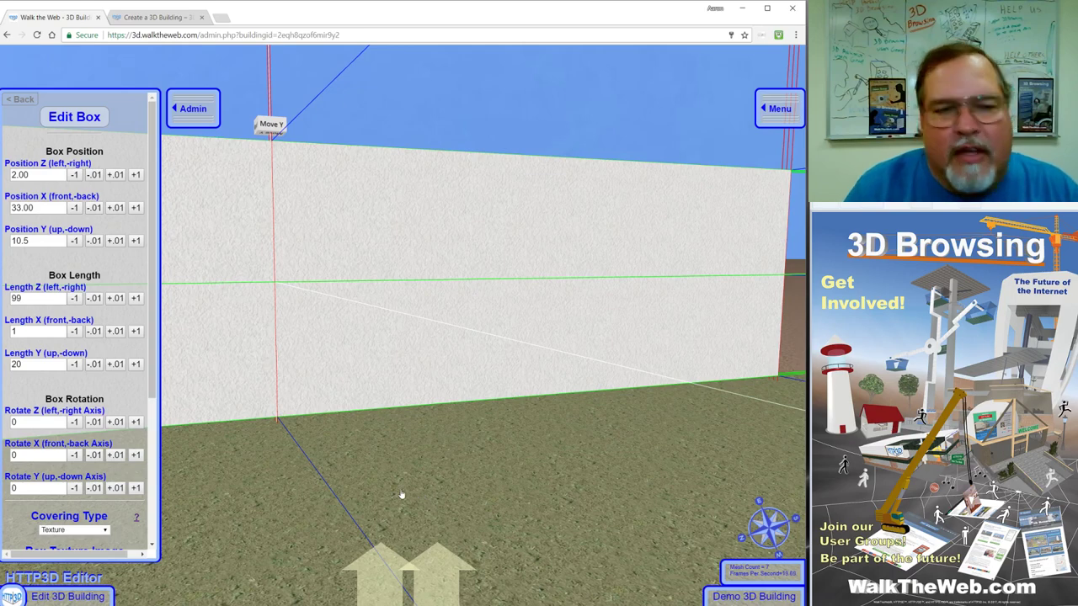
pyautogui.press('Left')
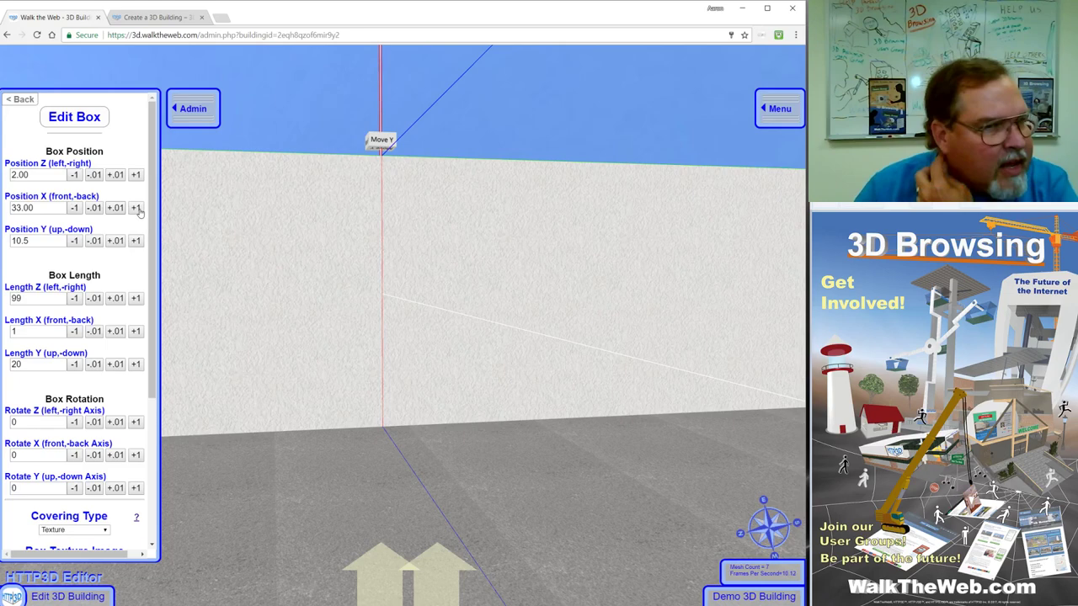
# Move the copied wall to Position X 49.00 and Z 0.00, then save it
pyautogui.moveTo(136, 208); pyautogui.dragTo(137, 210)
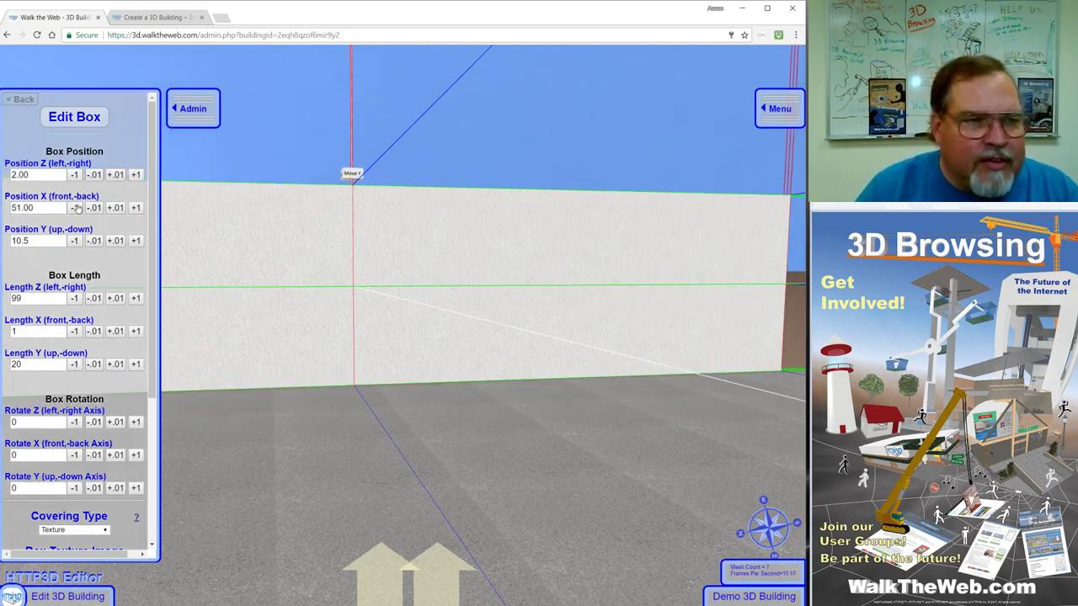
pyautogui.click(75, 208)
pyautogui.click(75, 208)
pyautogui.click(75, 208)
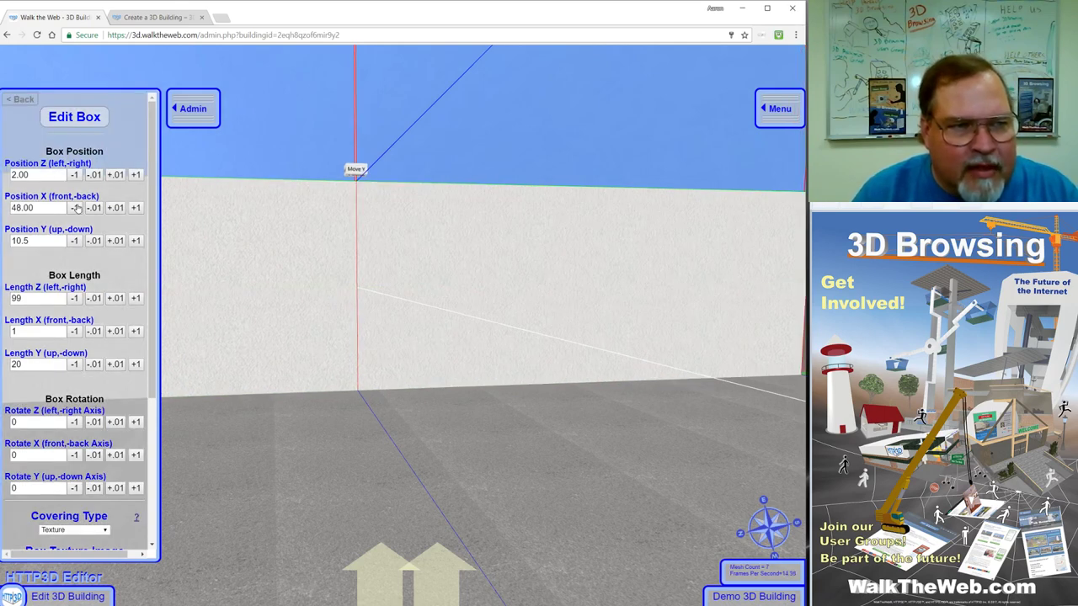
pyautogui.click(135, 208)
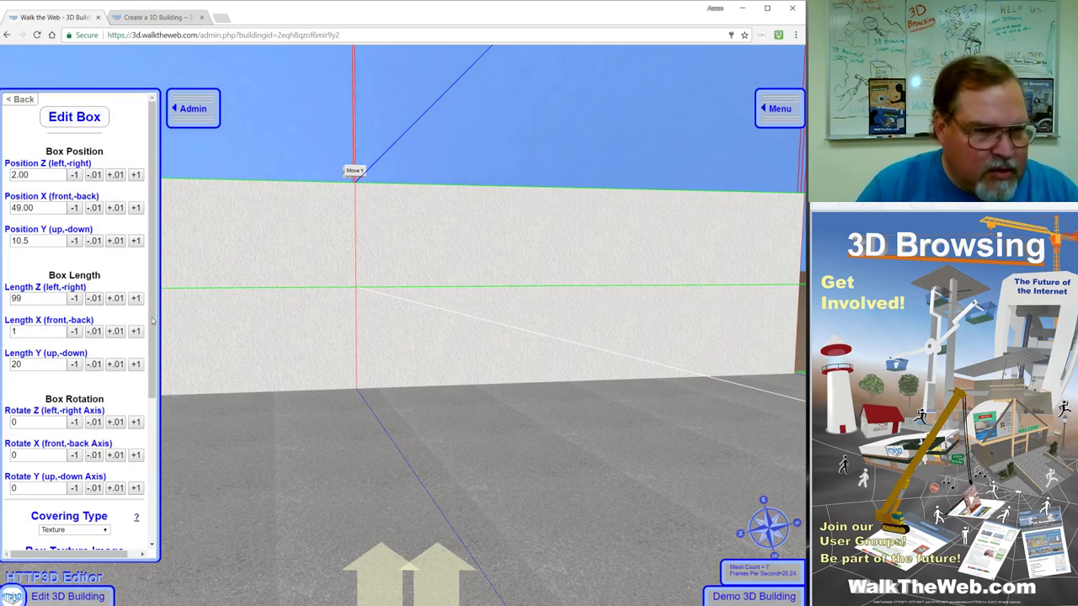
pyautogui.moveTo(152, 338); pyautogui.dragTo(152, 351)
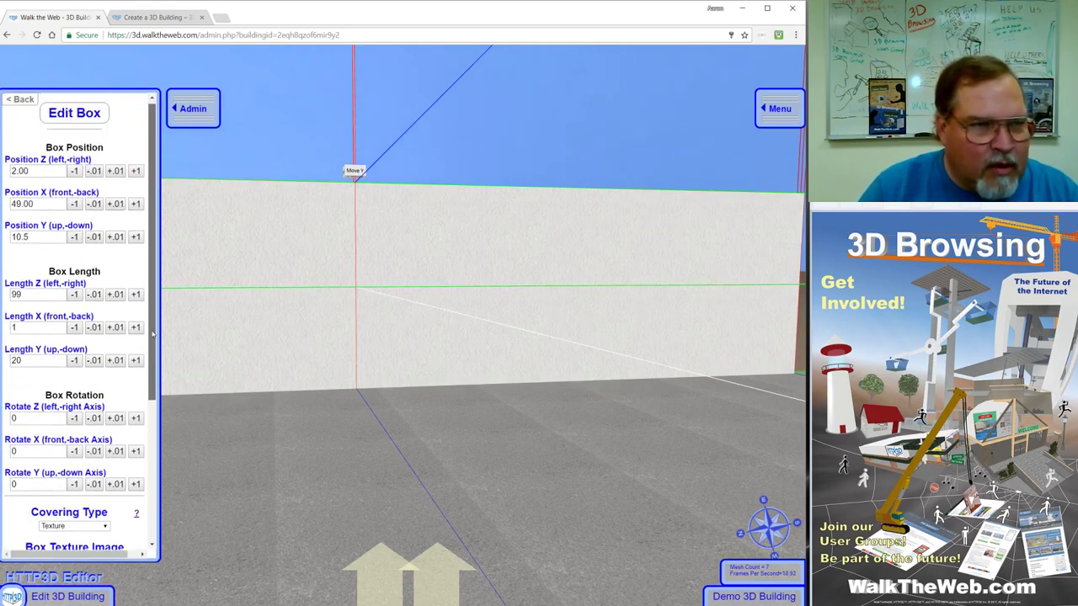
pyautogui.click(74, 175)
pyautogui.click(74, 175)
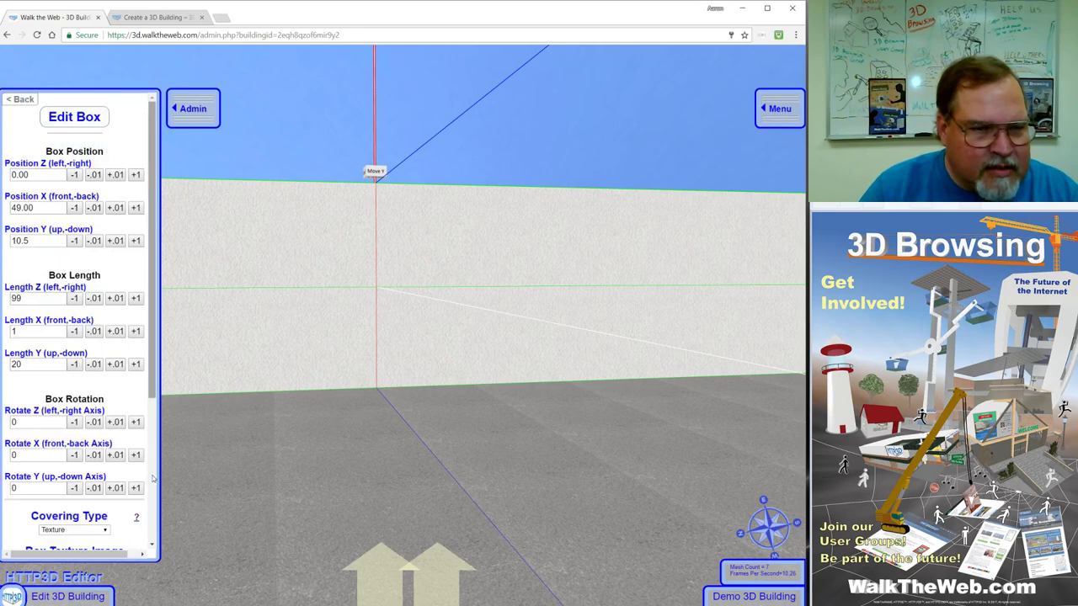
pyautogui.scroll(-3, 152, 479)
pyautogui.click(102, 502)
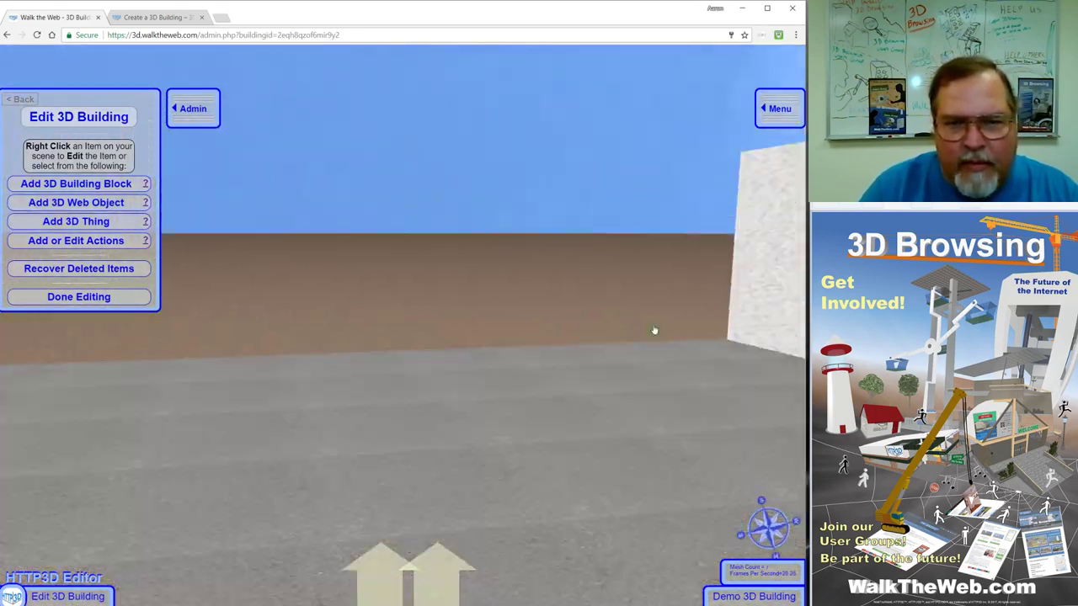
# Duplicate the wall and turn the copy 90 degrees on Rotate Y
pyautogui.rightClick(628, 333)
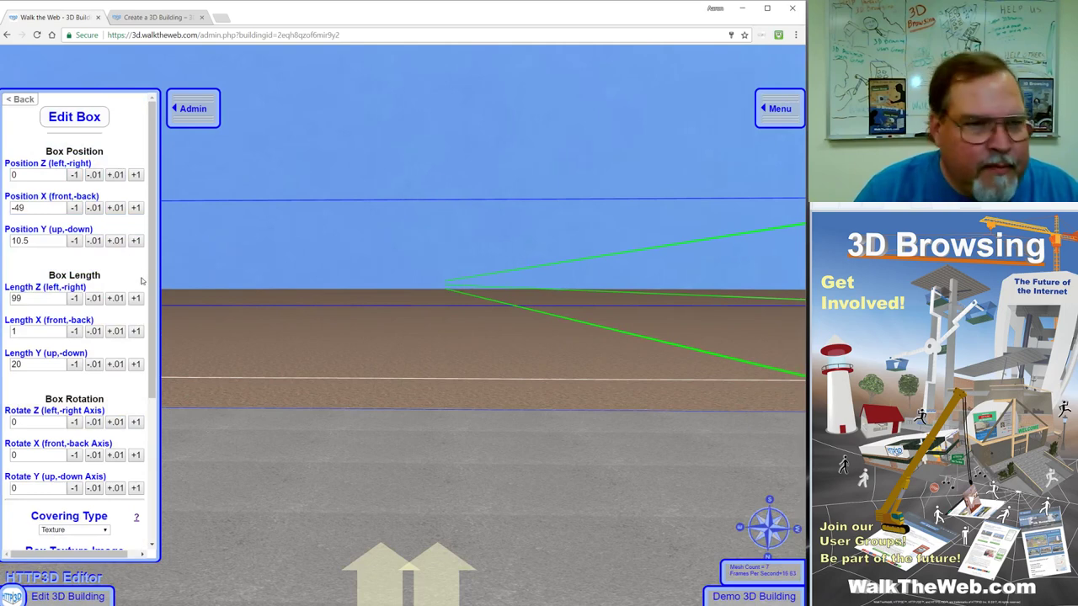
pyautogui.scroll(-3, 149, 418)
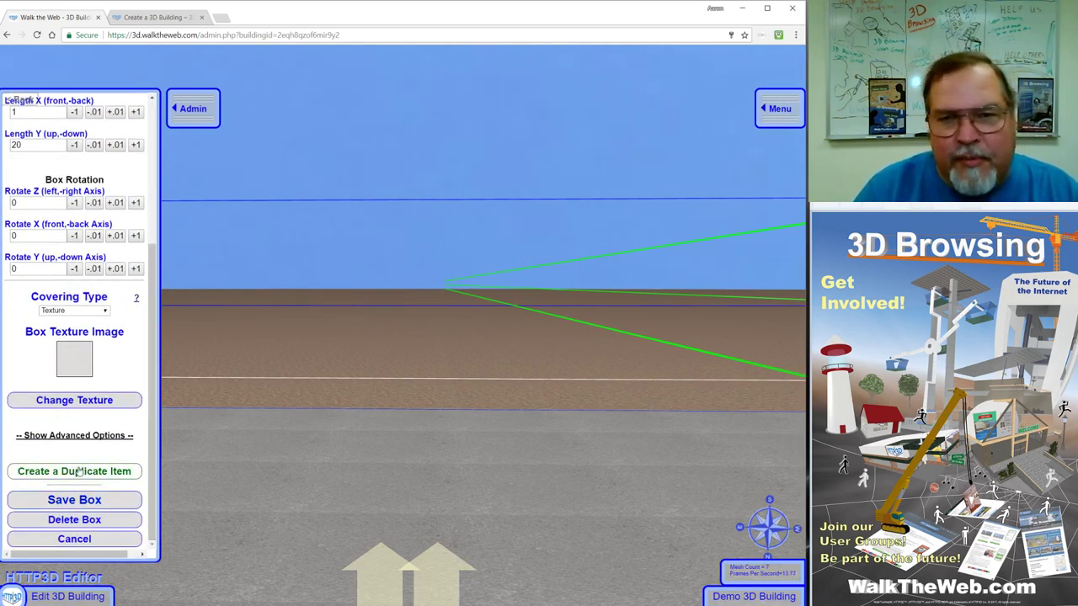
pyautogui.click(78, 472)
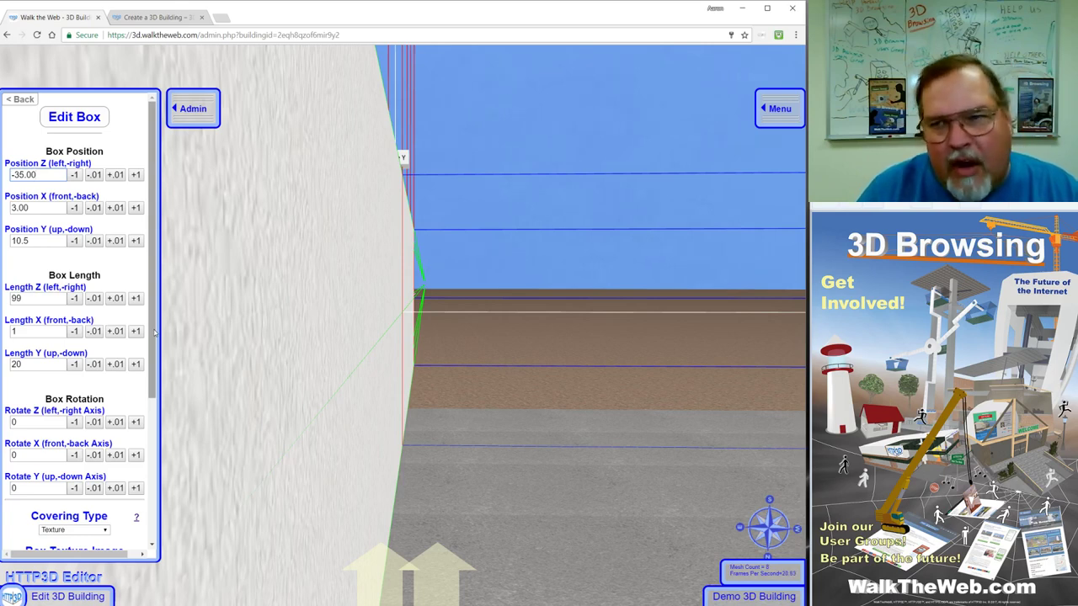
pyautogui.moveTo(154, 333); pyautogui.dragTo(154, 379)
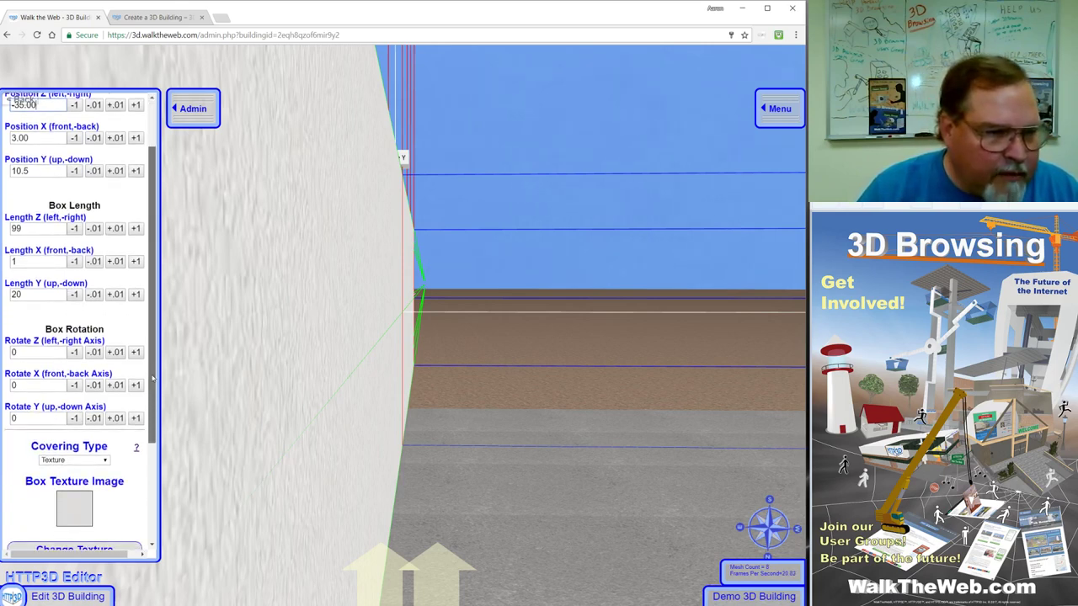
pyautogui.click(10, 420)
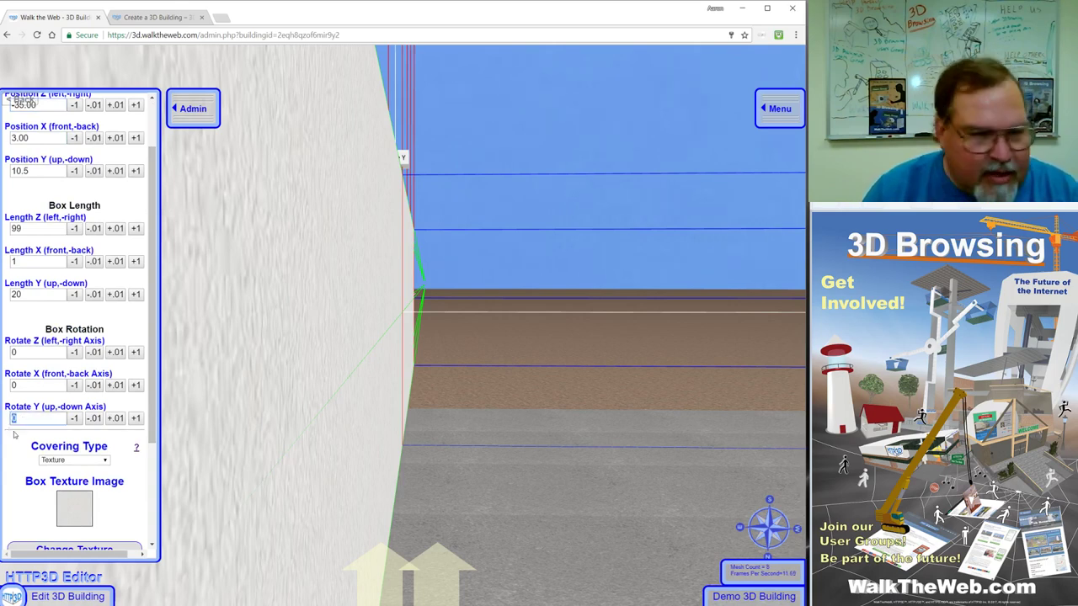
pyautogui.write('90')
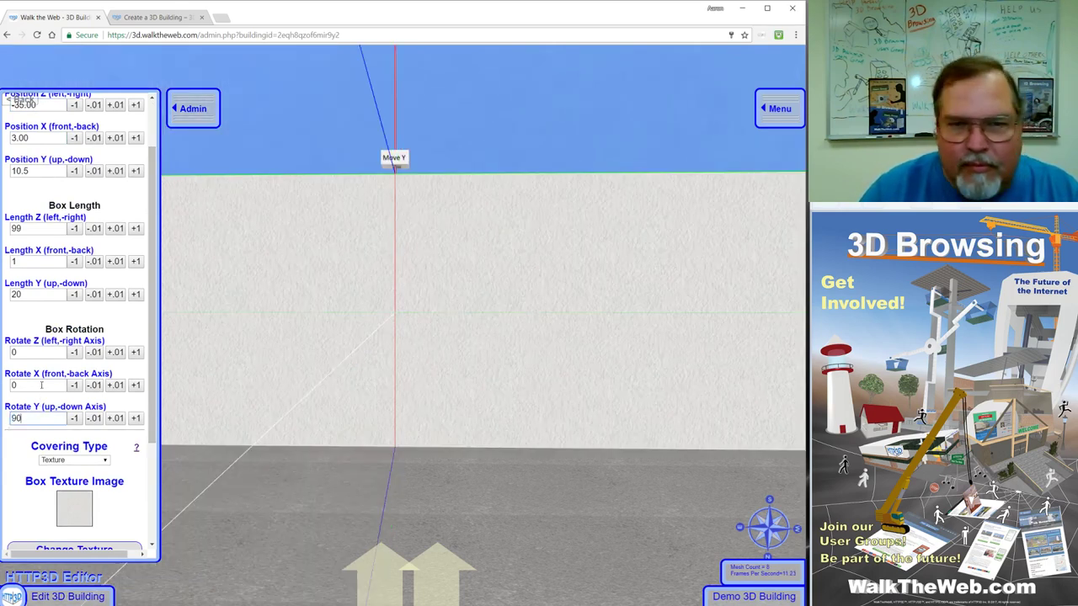
pyautogui.click(42, 384)
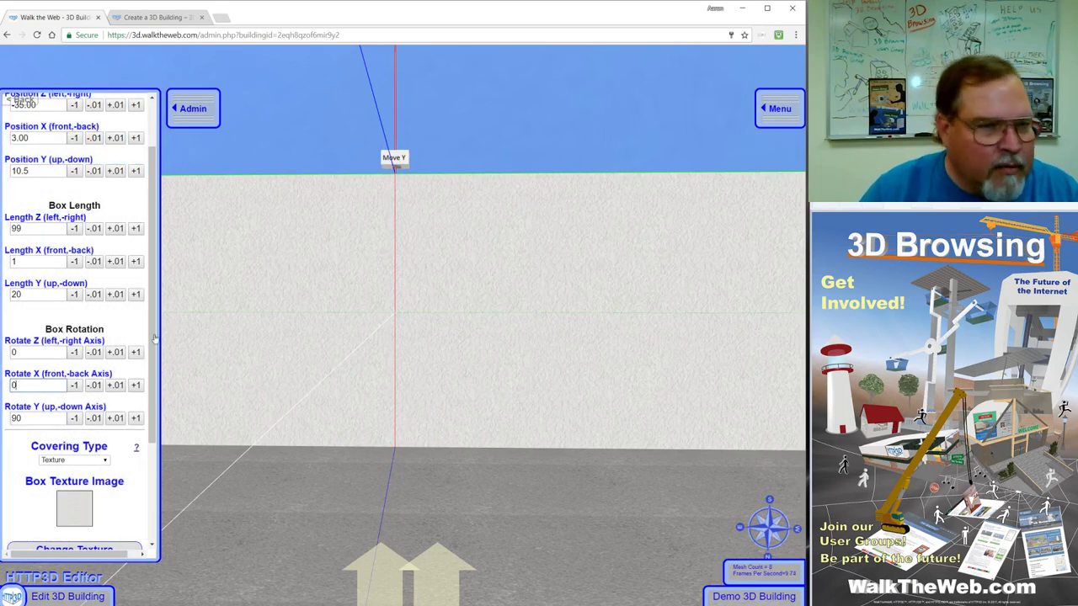
# Bring the copy's Position X back to 0
pyautogui.moveTo(158, 261); pyautogui.dragTo(158, 229)
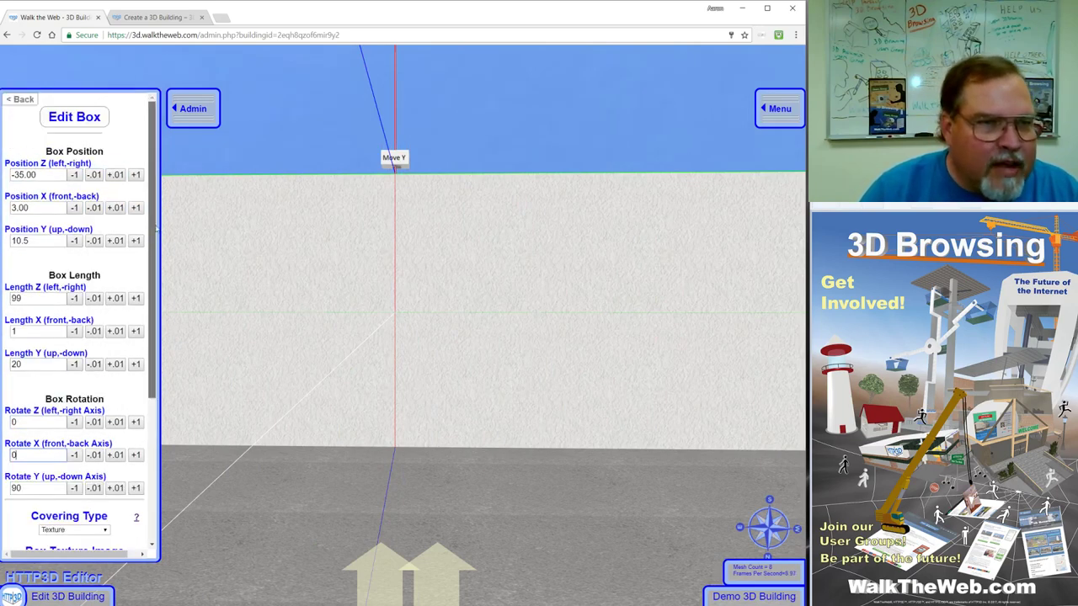
pyautogui.click(75, 208)
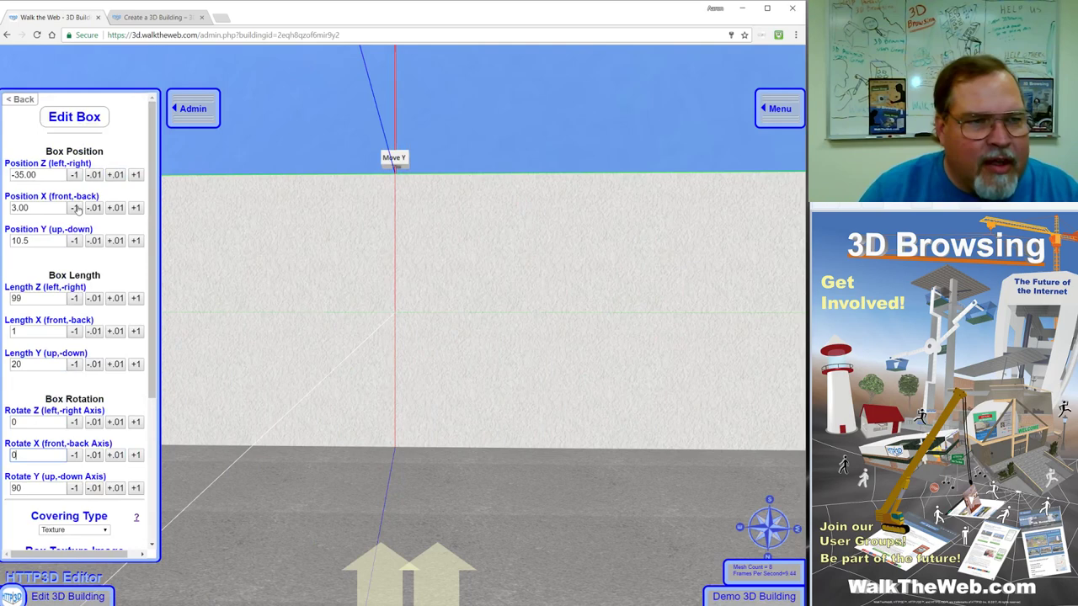
pyautogui.click(75, 208)
pyautogui.click(75, 208)
pyautogui.click(75, 208)
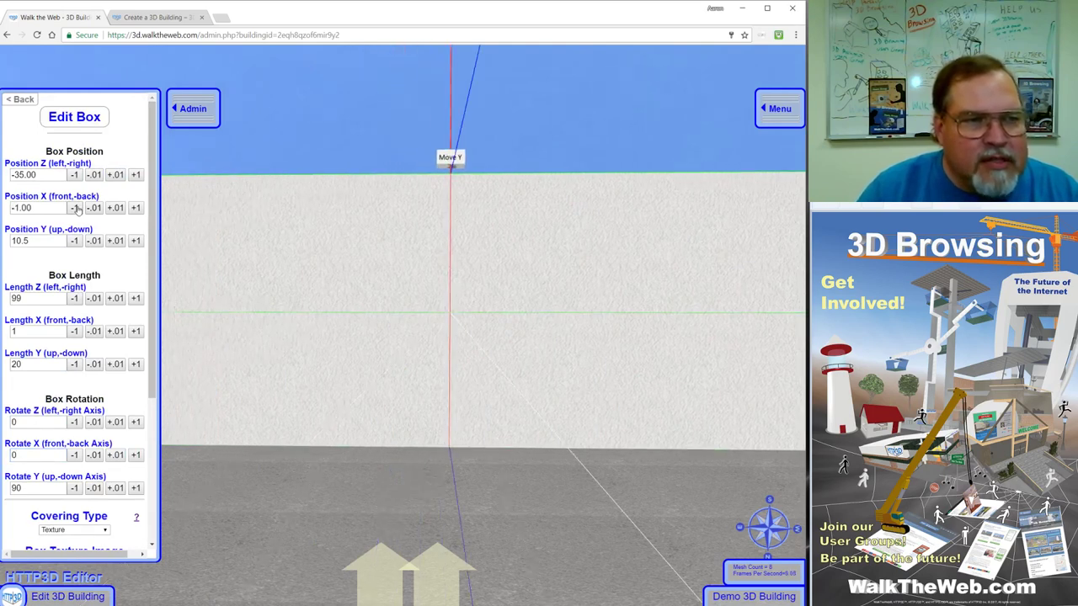
pyautogui.click(136, 208)
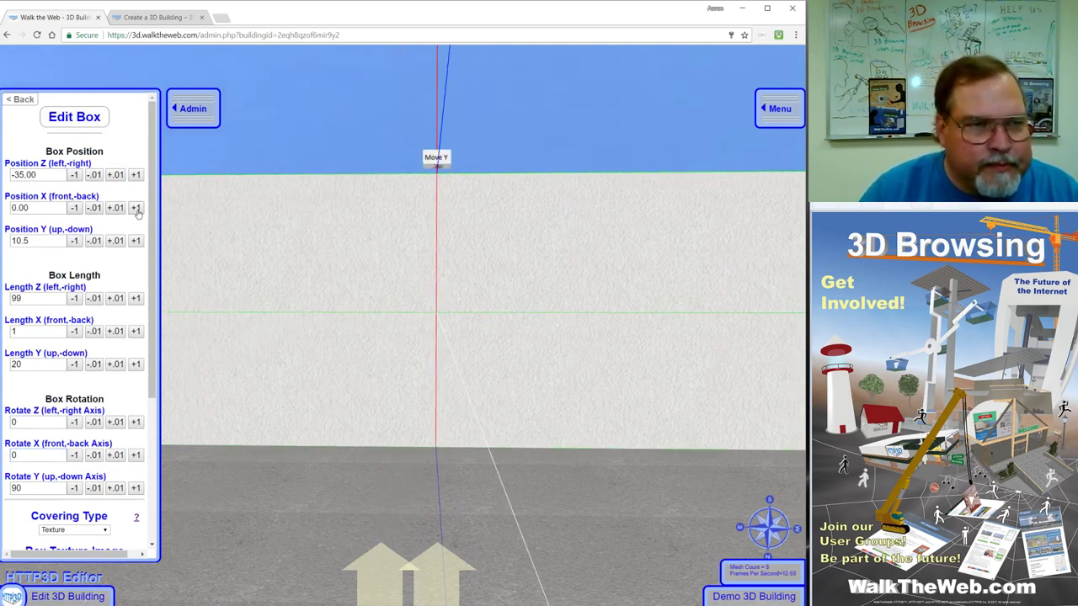
# Move the copy to Position Z -49 and save the box
pyautogui.click(75, 174)
pyautogui.click(75, 175)
pyautogui.click(75, 174)
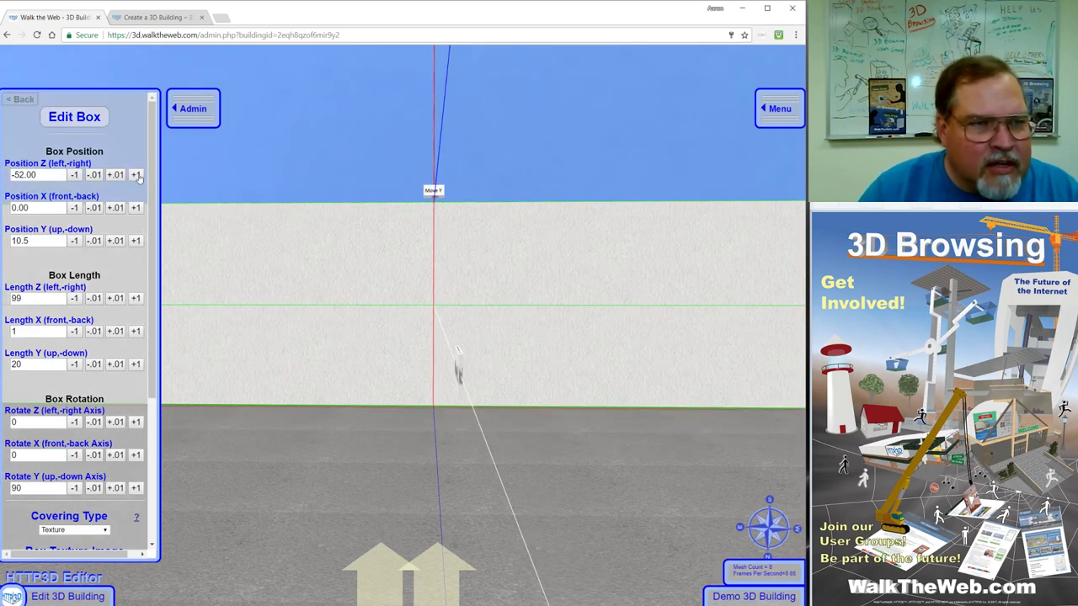
pyautogui.click(135, 175)
pyautogui.click(136, 175)
pyautogui.click(136, 176)
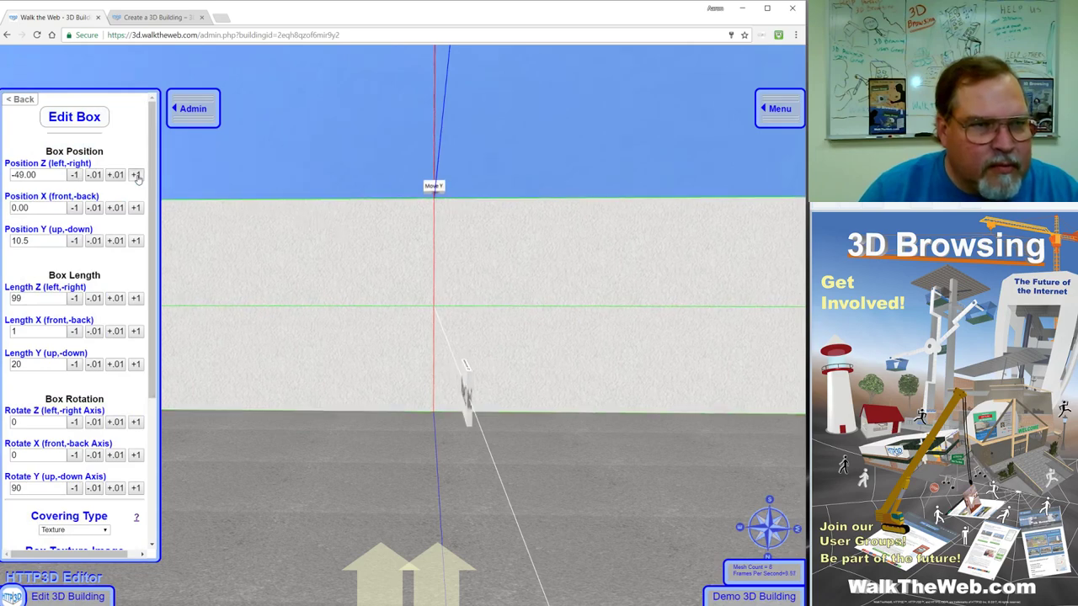
pyautogui.moveTo(333, 319); pyautogui.dragTo(330, 353)
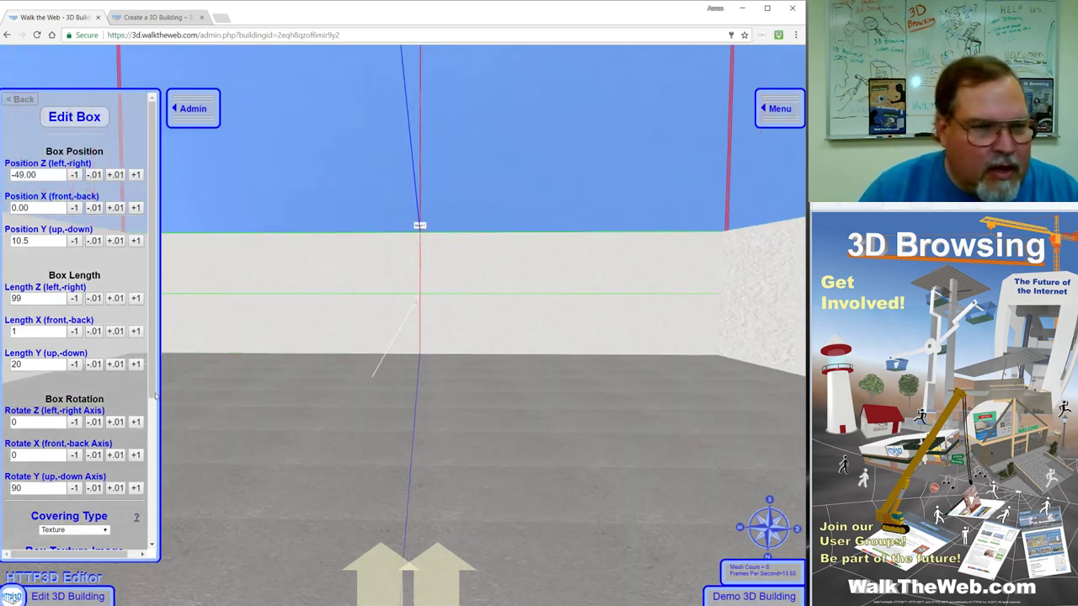
pyautogui.scroll(-3, 149, 435)
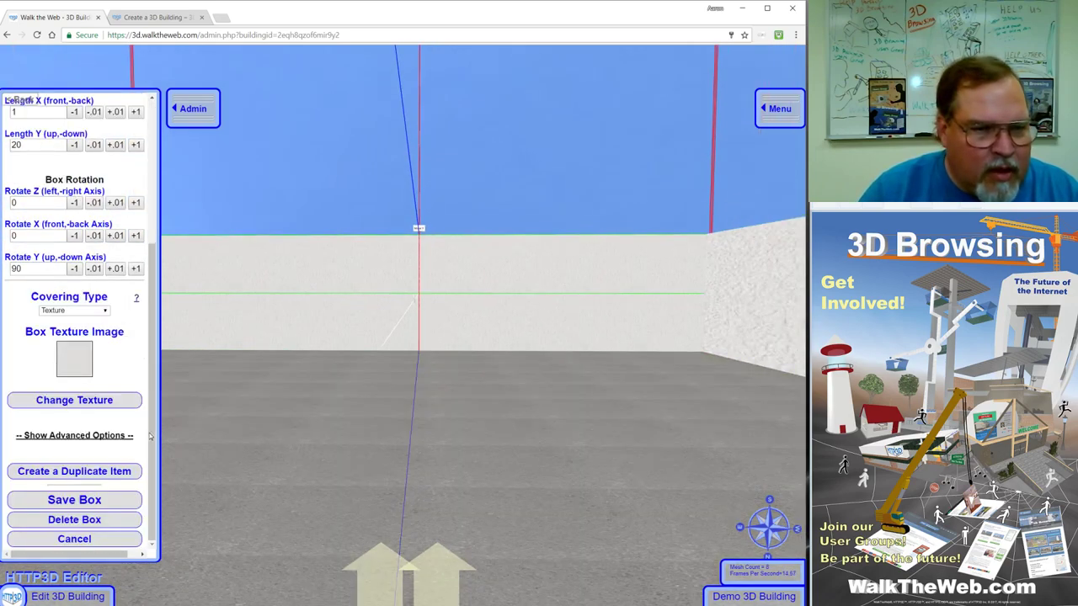
pyautogui.click(98, 500)
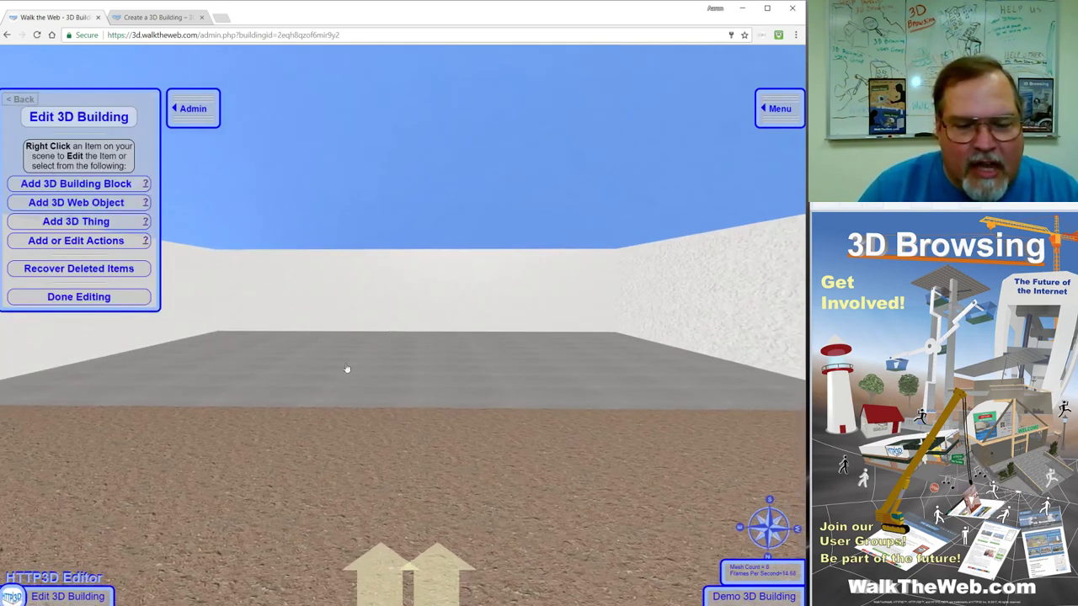
# Duplicate the side wall and set the copy's Position X to 0
pyautogui.rightClick(418, 293)
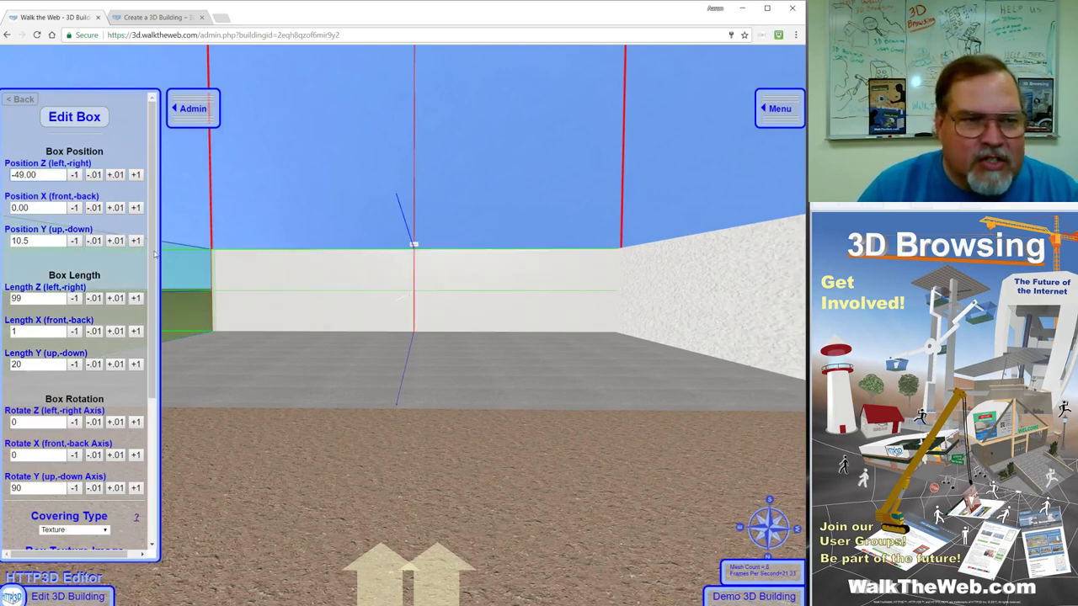
pyautogui.moveTo(153, 319); pyautogui.dragTo(156, 476)
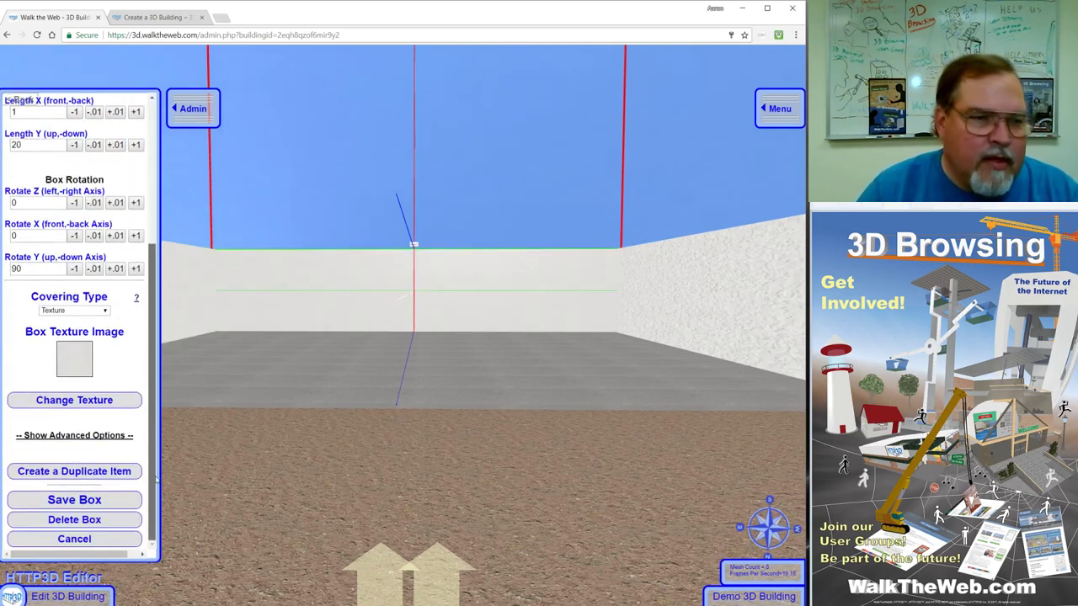
pyautogui.click(99, 474)
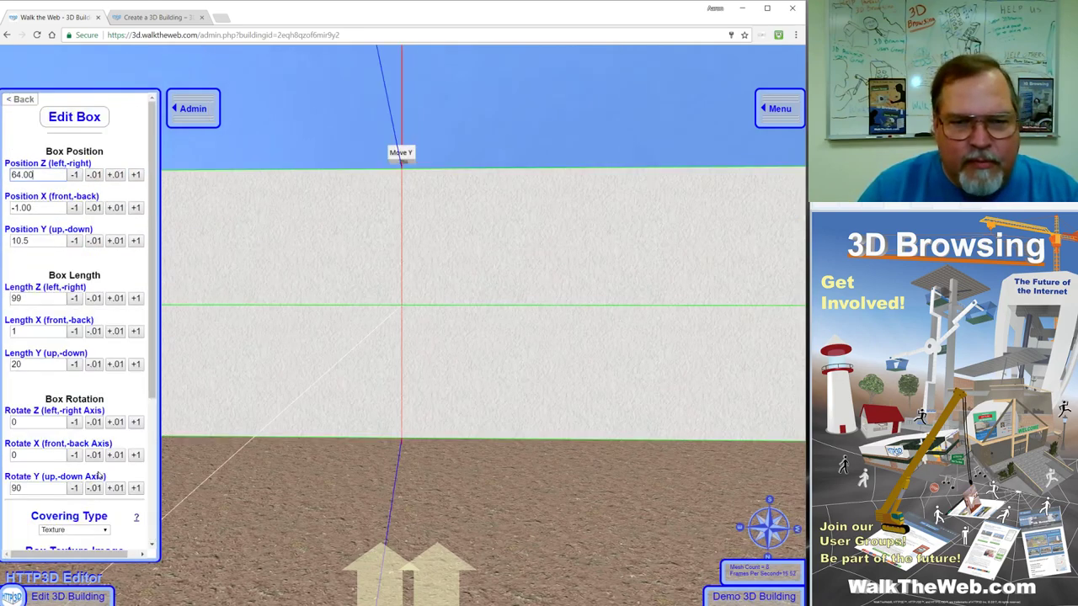
pyautogui.click(135, 209)
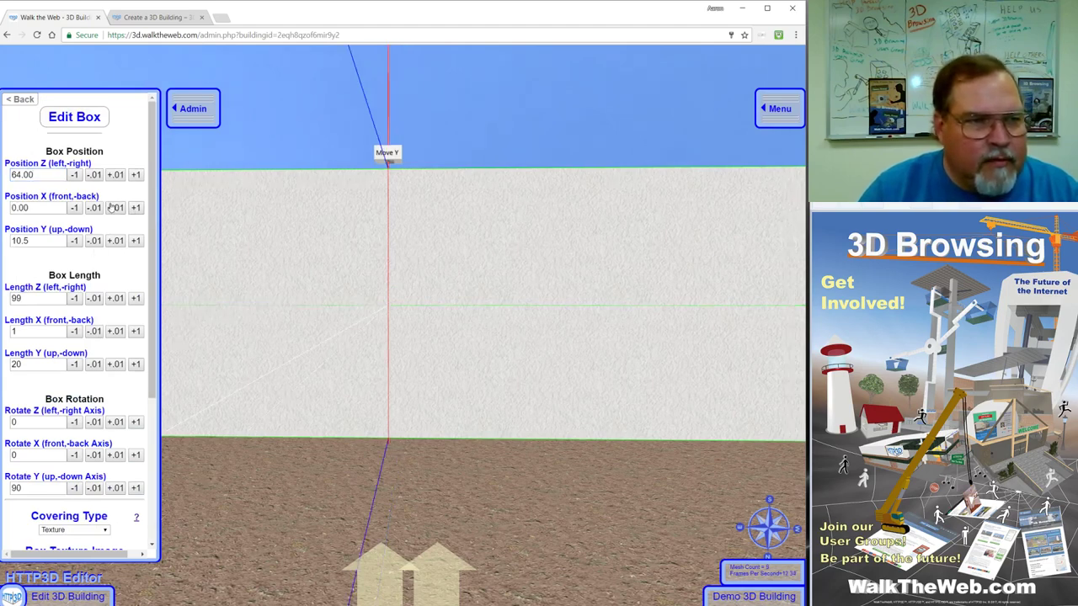
# Step the copy's Position Z up to 49 and save the box
pyautogui.click(75, 176)
pyautogui.click(75, 175)
pyautogui.click(75, 175)
pyautogui.click(75, 176)
pyautogui.click(75, 175)
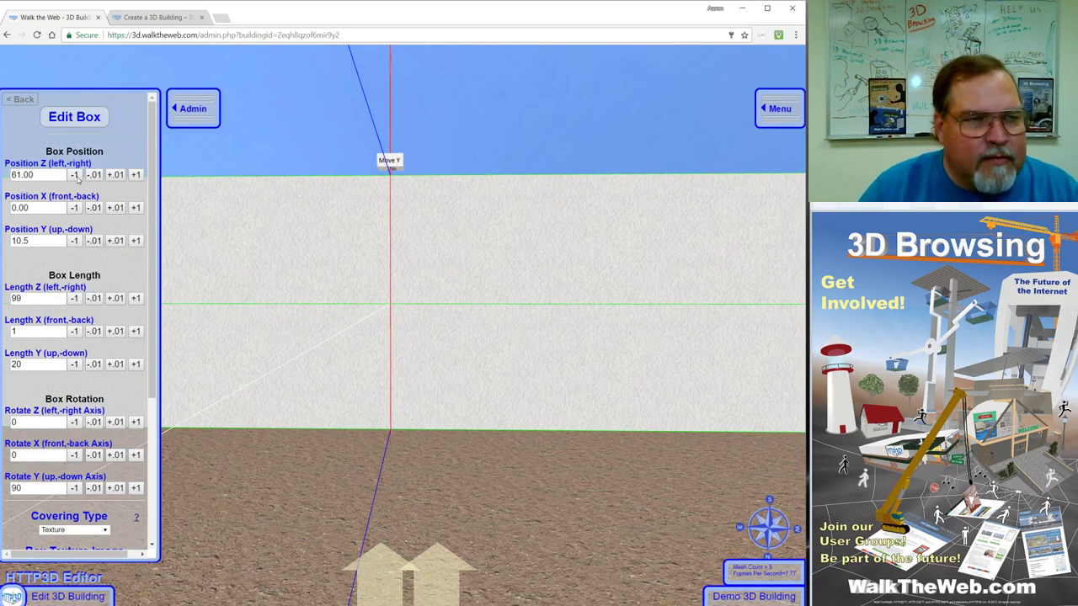
pyautogui.click(75, 176)
pyautogui.click(75, 175)
pyautogui.click(75, 175)
pyautogui.click(75, 175)
pyautogui.click(75, 175)
pyautogui.click(75, 175)
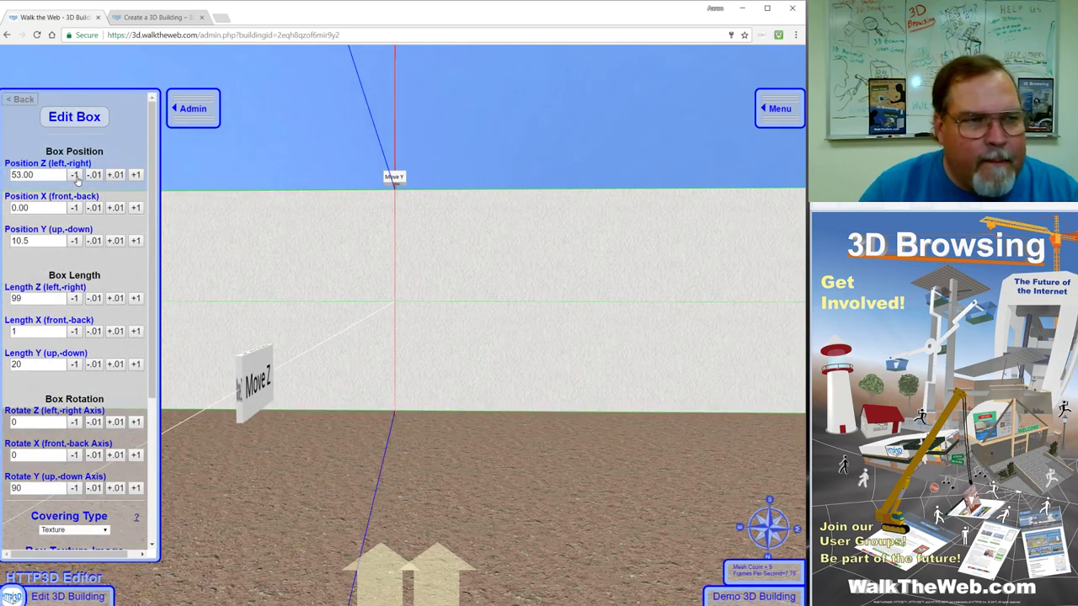
pyautogui.click(75, 175)
pyautogui.click(75, 175)
pyautogui.click(75, 175)
pyautogui.click(75, 175)
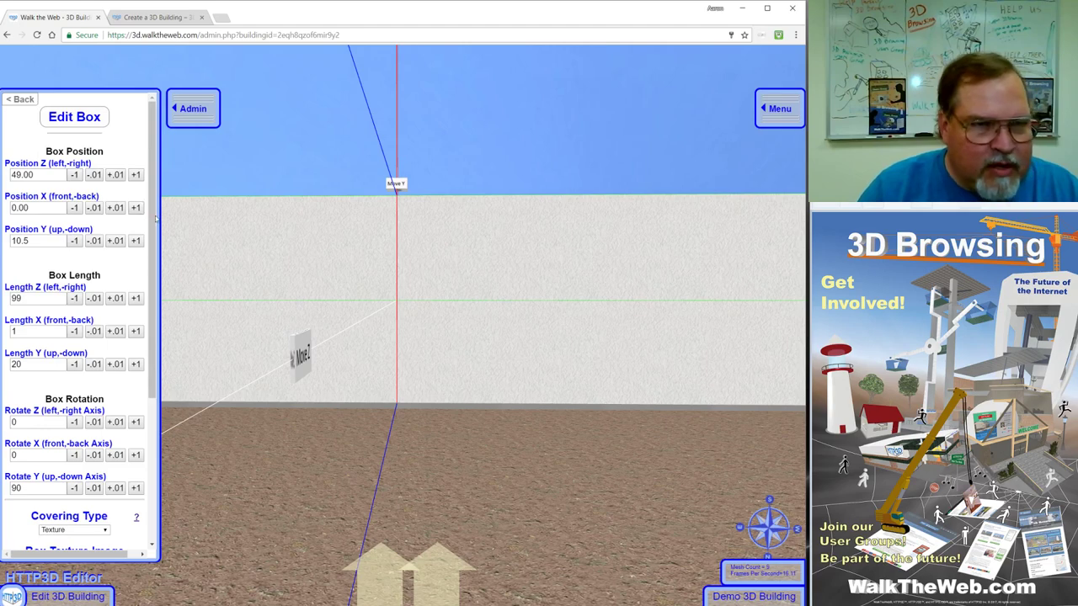
pyautogui.scroll(-3, 153, 269)
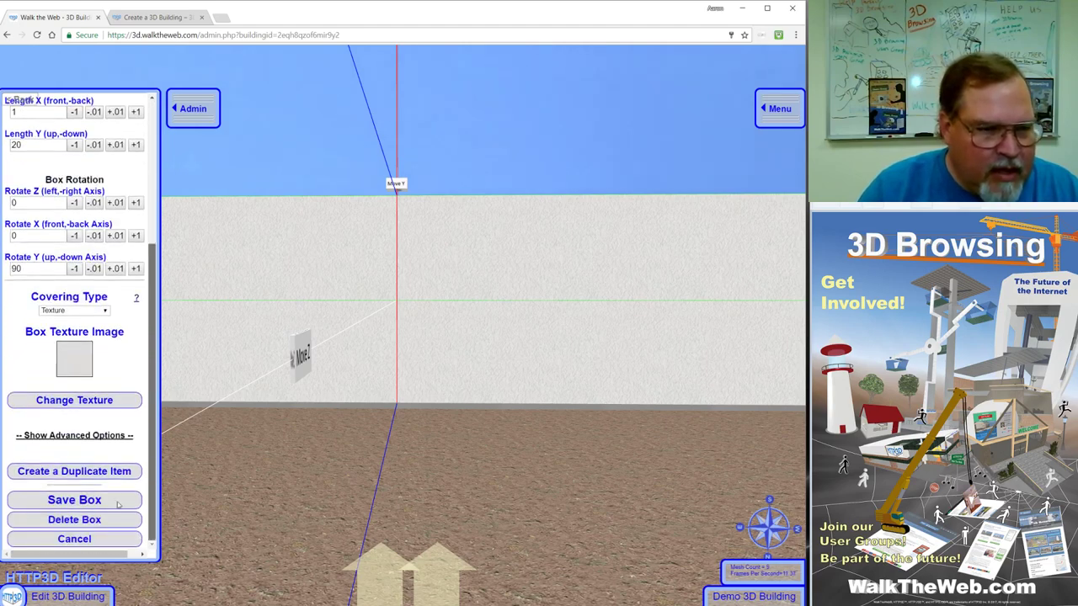
pyautogui.click(94, 505)
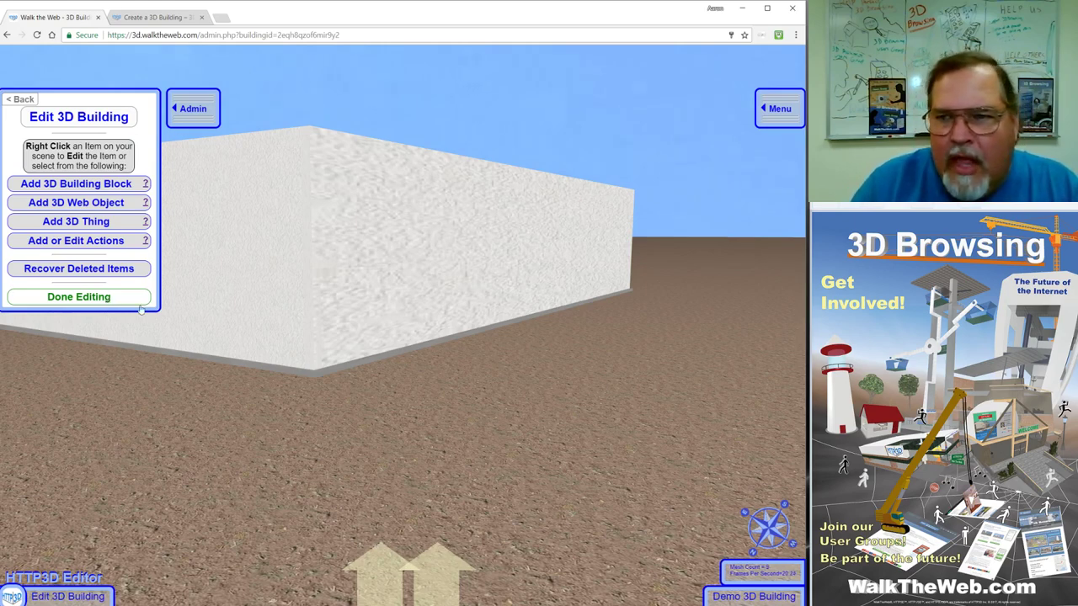
# Choose Done Editing to leave edit mode with the four walls in place
pyautogui.click(108, 300)
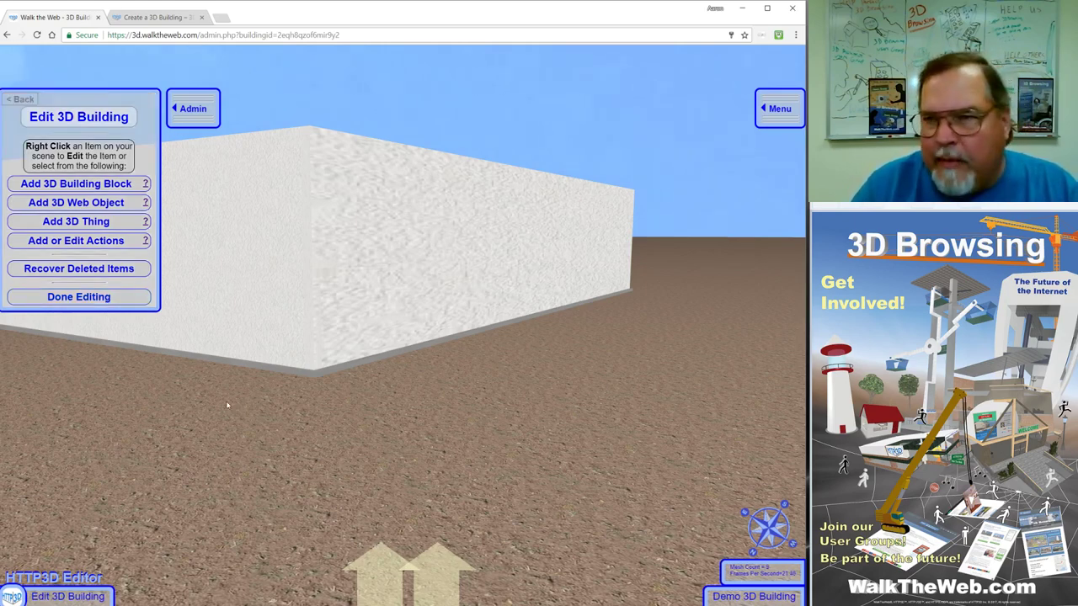